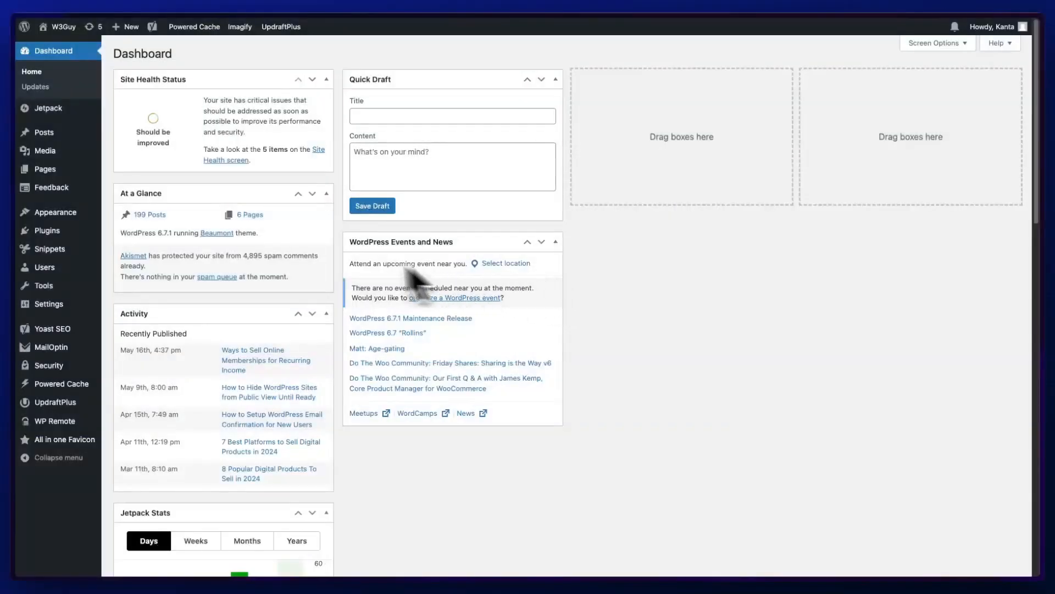
- Search the plugin directory for crawlwp from the Add Plugins page
{"action": "mouse_move", "coordinate": [82, 231]}
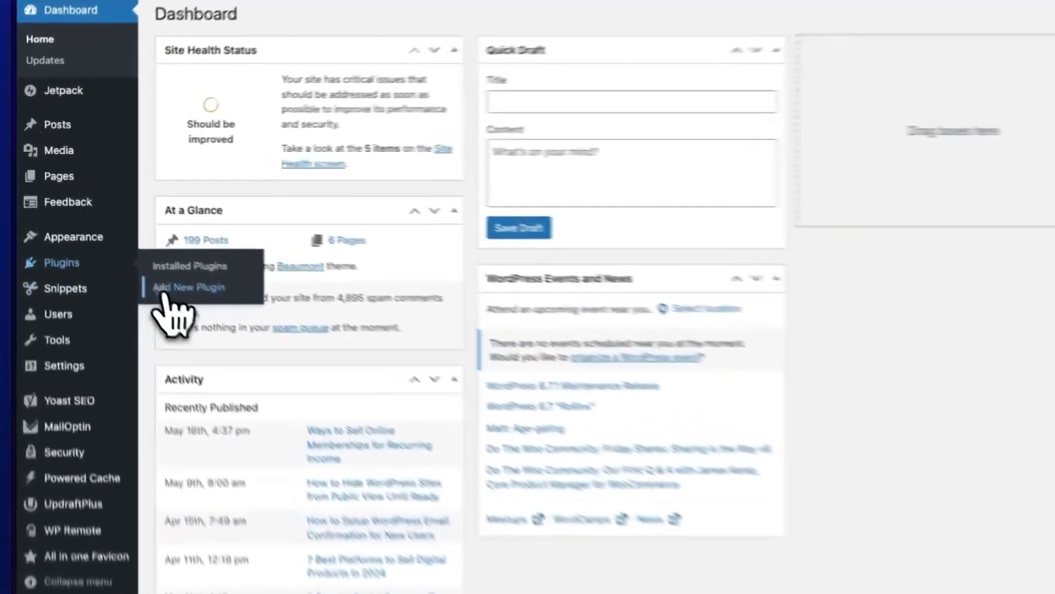
{"action": "left_click", "coordinate": [135, 247]}
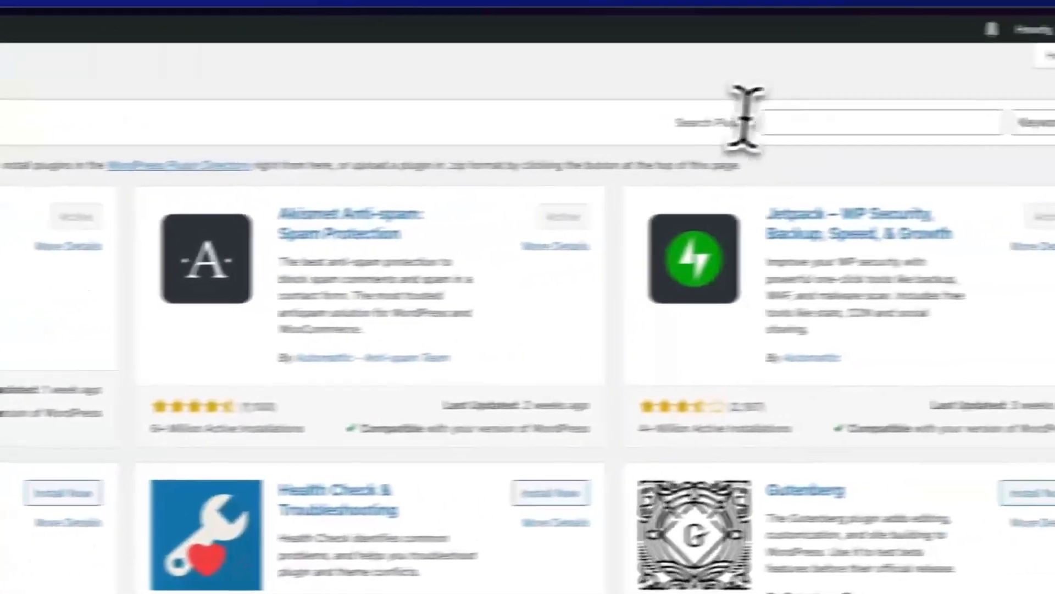
{"action": "left_click", "coordinate": [715, 129]}
{"action": "type", "text": "c"}
{"action": "key", "text": "BackSpace"}
{"action": "type", "text": "rawlwp"}
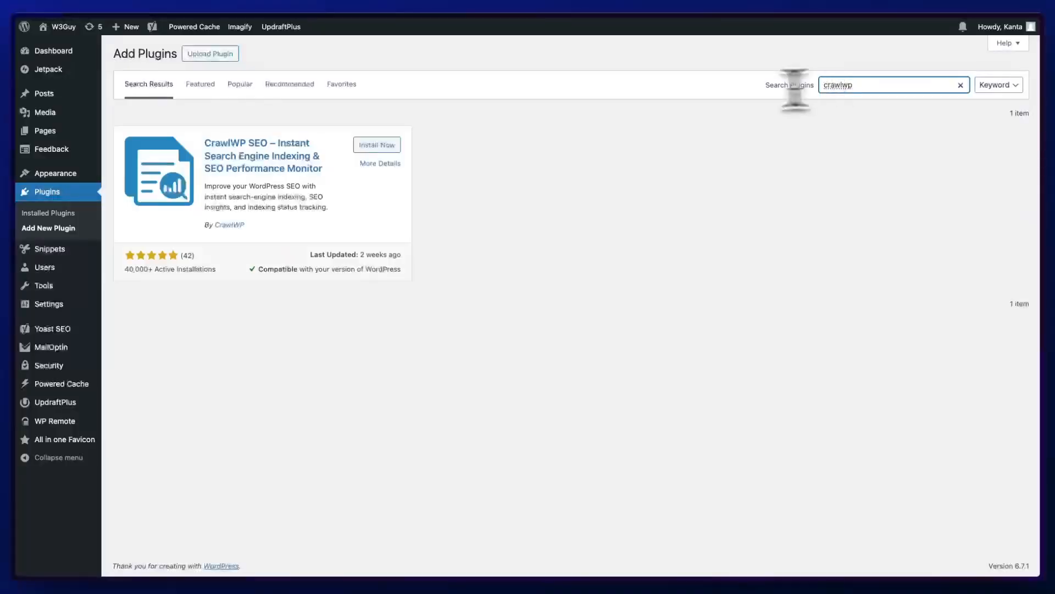
- Install and activate the CrawlWP SEO – Instant Search Engine Indexing plugin
{"action": "left_click", "coordinate": [392, 147]}
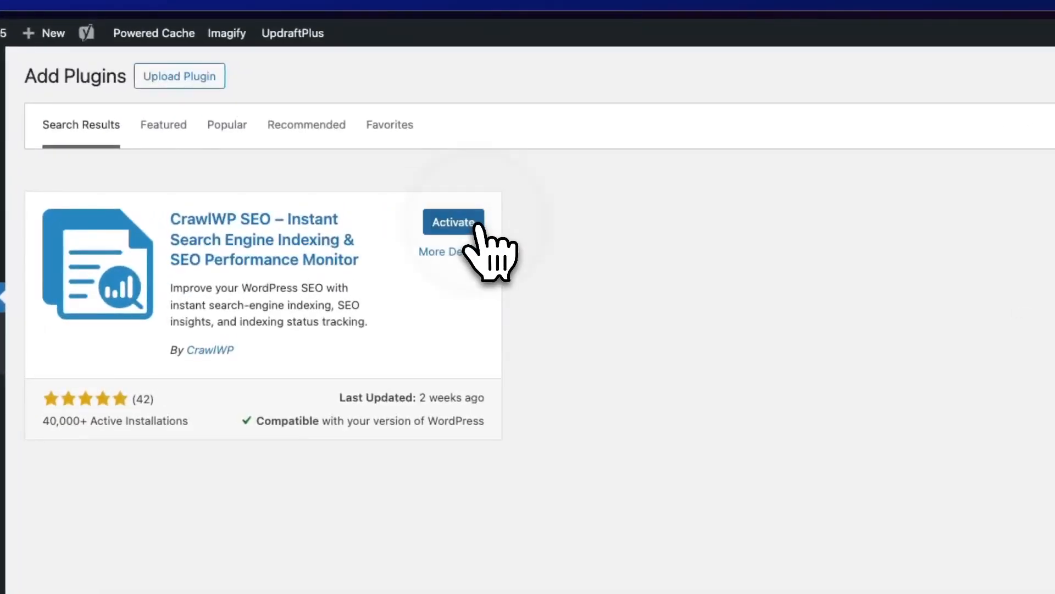
{"action": "left_click", "coordinate": [476, 226]}
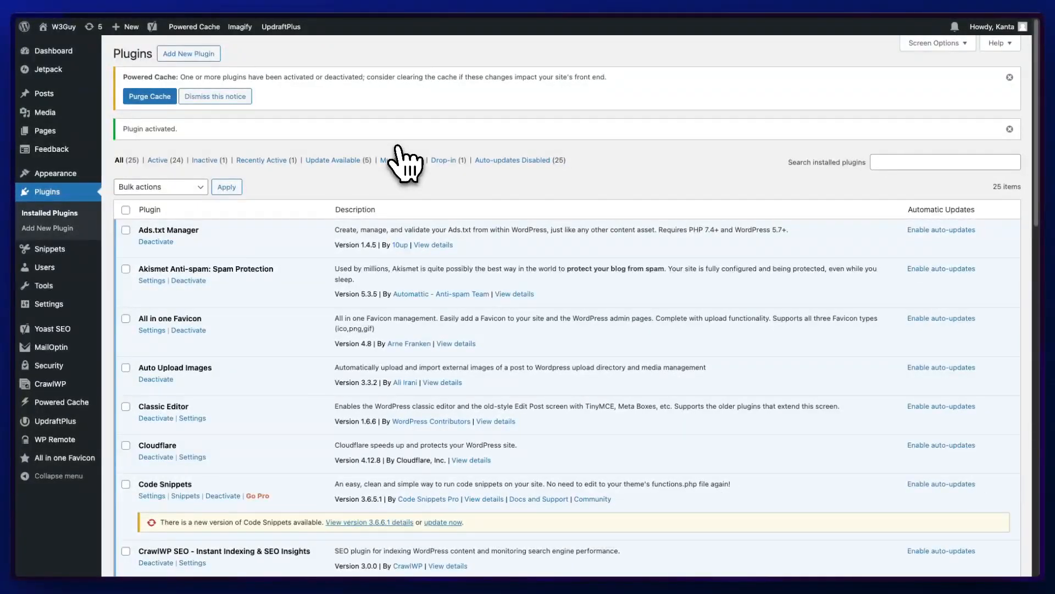
- Open the CrawlWP settings and review the General indexing options, including the Ping Delay choices
{"action": "mouse_move", "coordinate": [63, 386]}
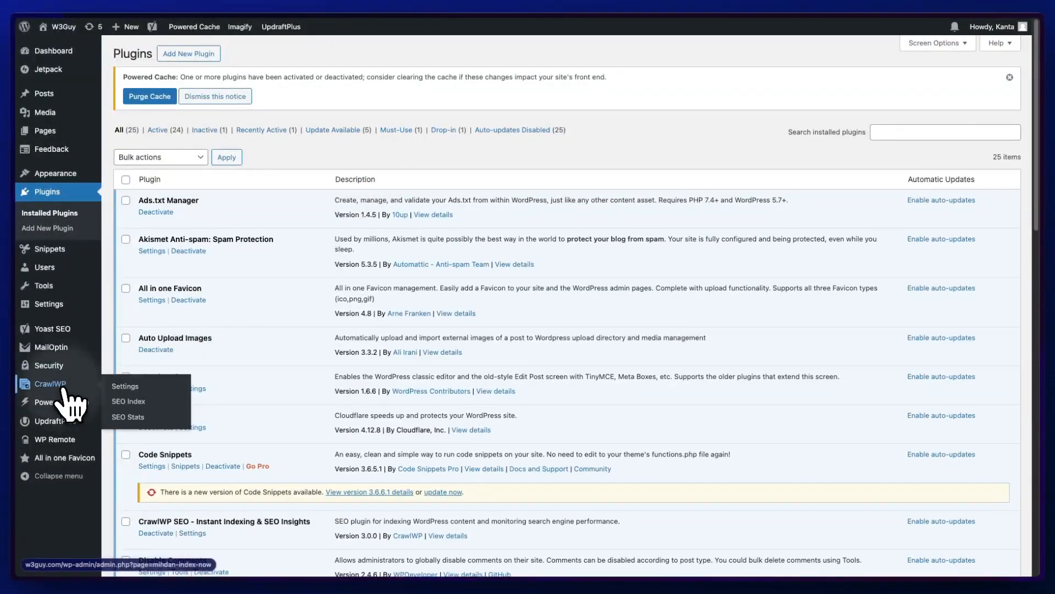
{"action": "left_click", "coordinate": [63, 388]}
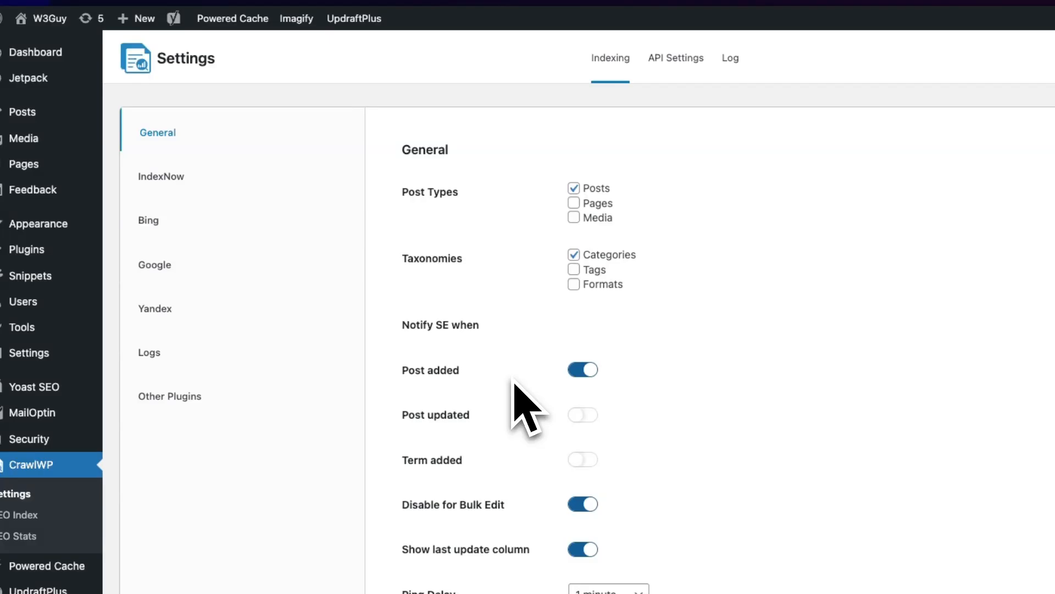
{"action": "scroll", "coordinate": [549, 483], "scroll_direction": "down", "scroll_amount": 2}
{"action": "left_click", "coordinate": [615, 589]}
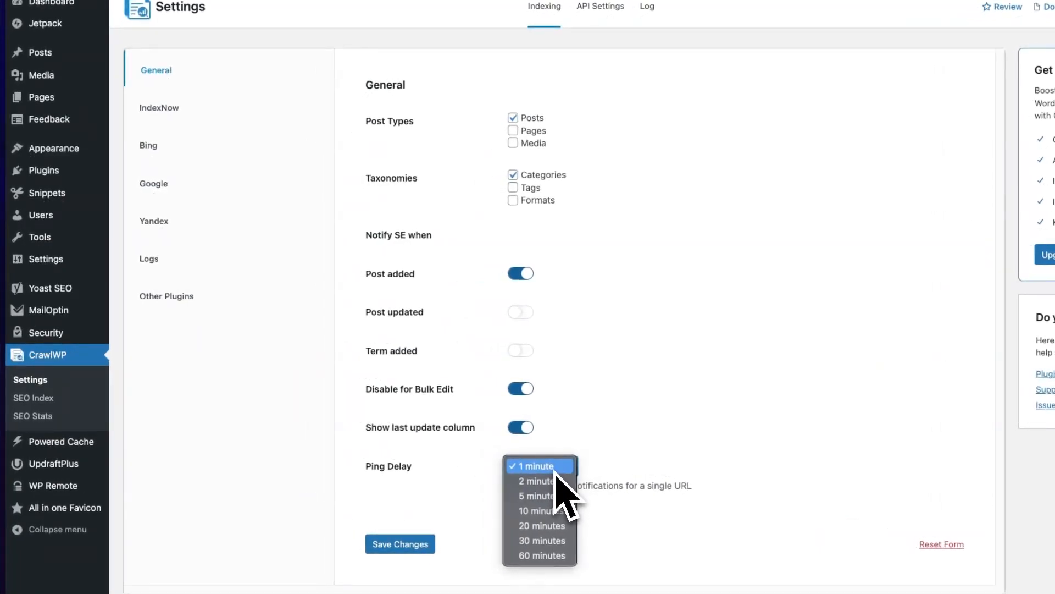
{"action": "left_click", "coordinate": [483, 506]}
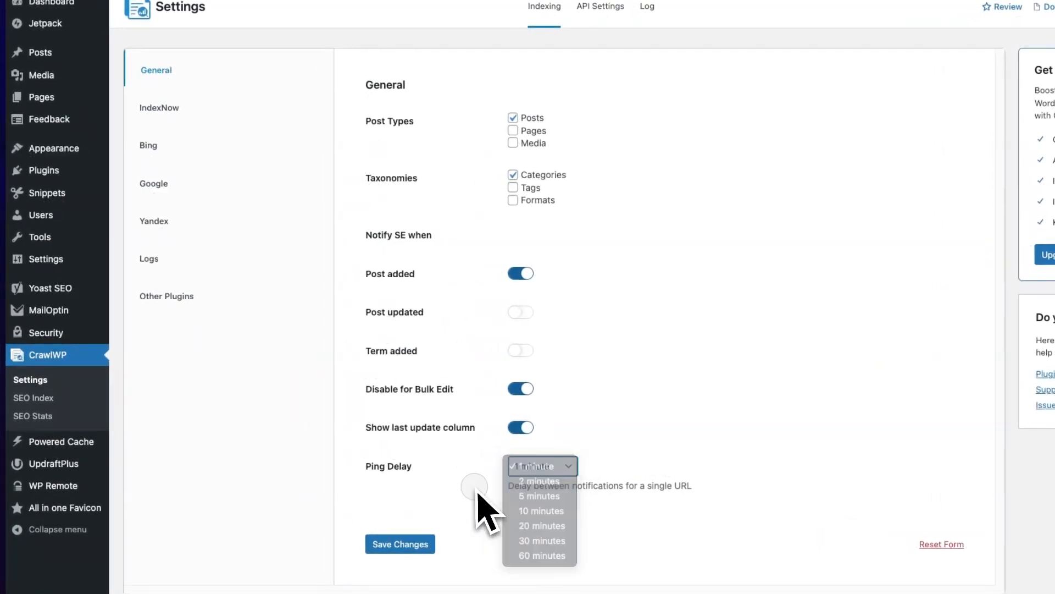
- Open the IndexNow settings section and view the API key example
{"action": "left_click", "coordinate": [147, 110]}
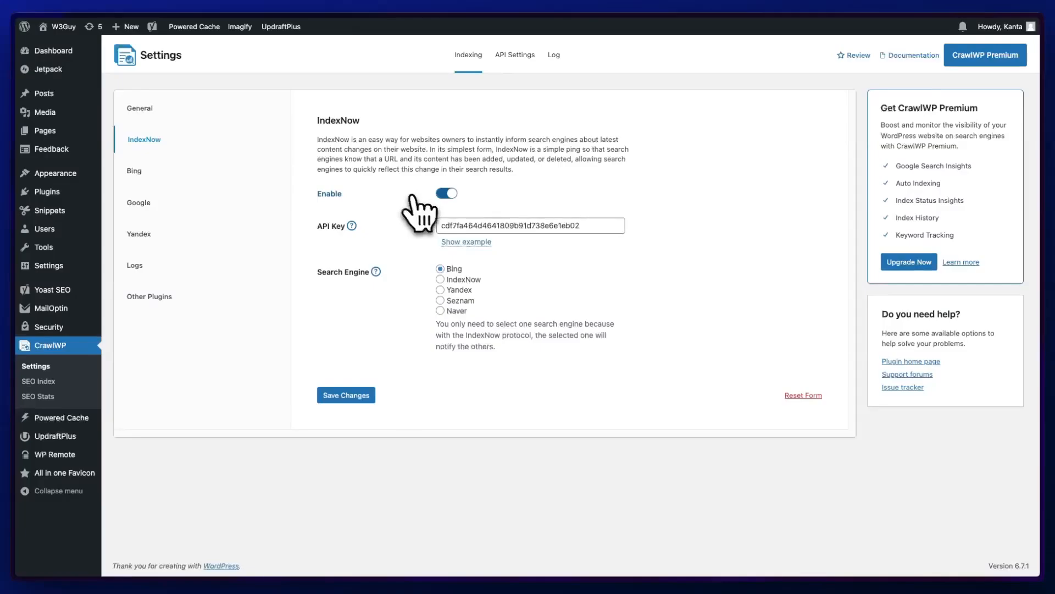
{"action": "left_click", "coordinate": [466, 242]}
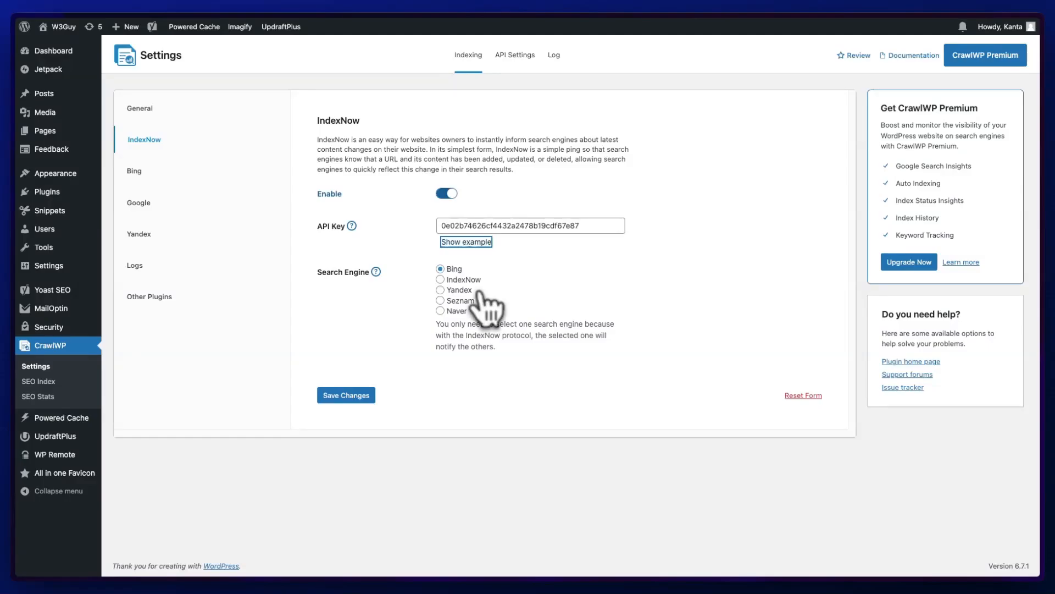
- Browse the Bing, Google, Yandex, Logs and Other Plugins settings sections
{"action": "left_click", "coordinate": [134, 171]}
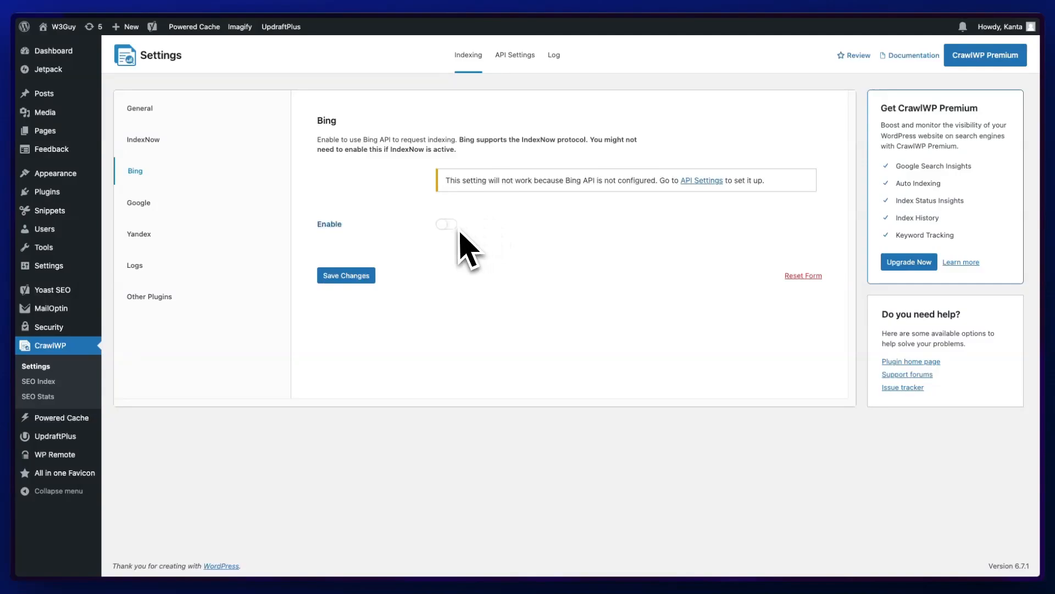
{"action": "left_click", "coordinate": [138, 202]}
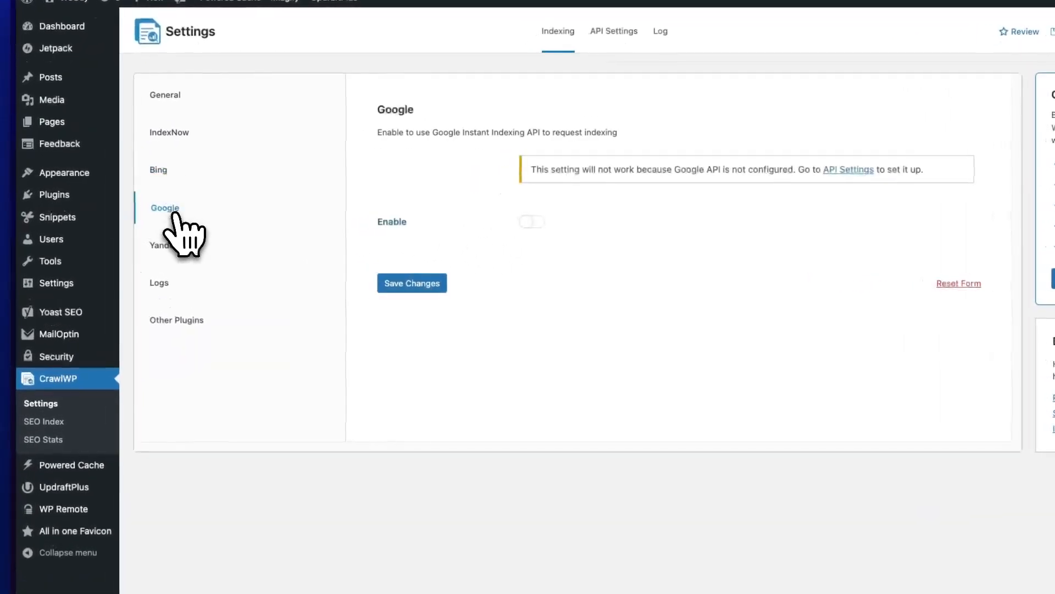
{"action": "left_click", "coordinate": [175, 244]}
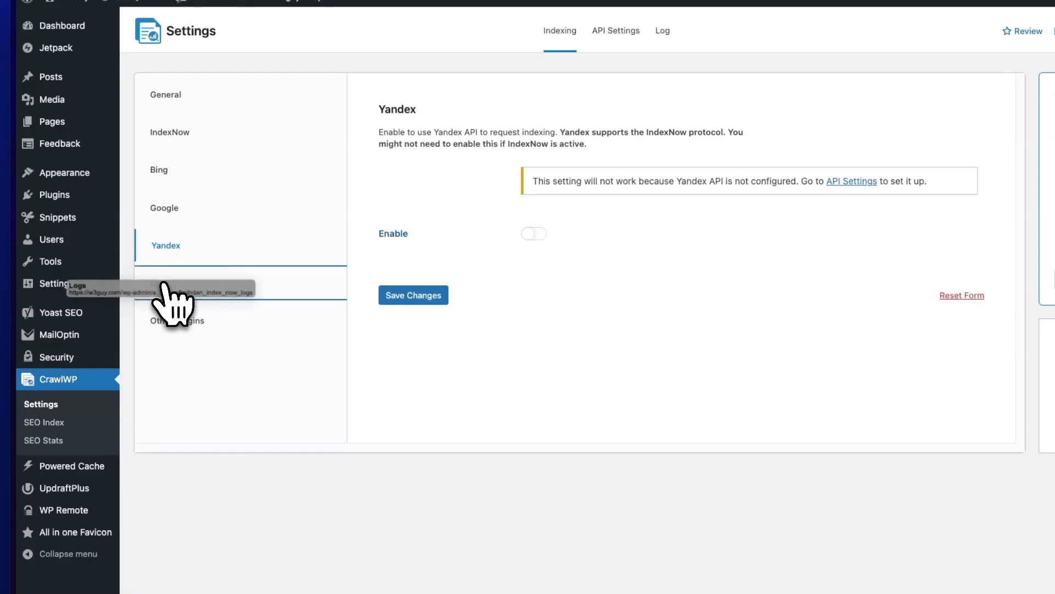
{"action": "left_click", "coordinate": [164, 283]}
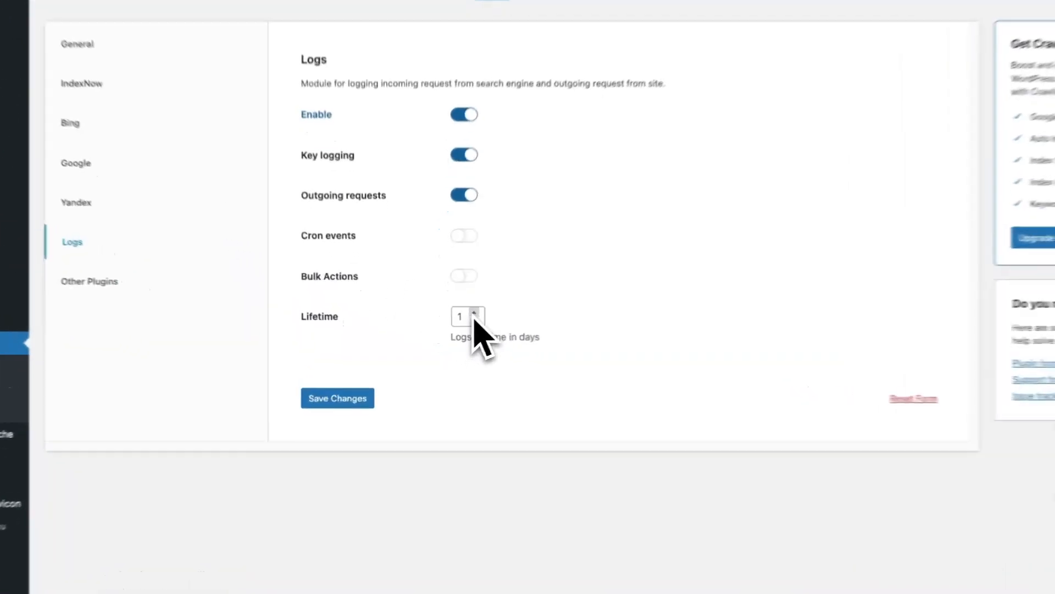
{"action": "double_click", "coordinate": [454, 322]}
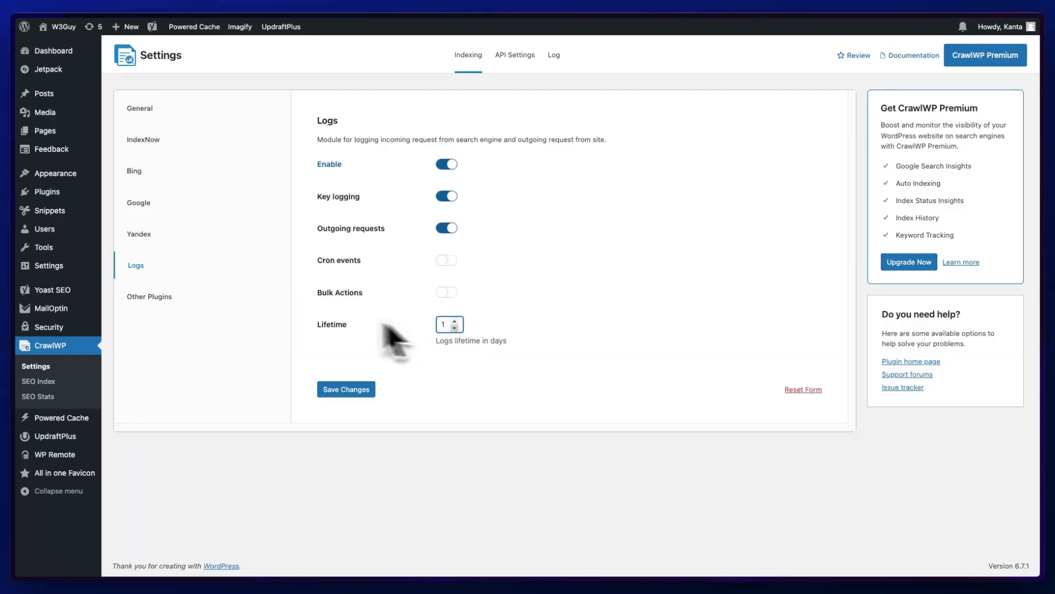
{"action": "left_click", "coordinate": [187, 300]}
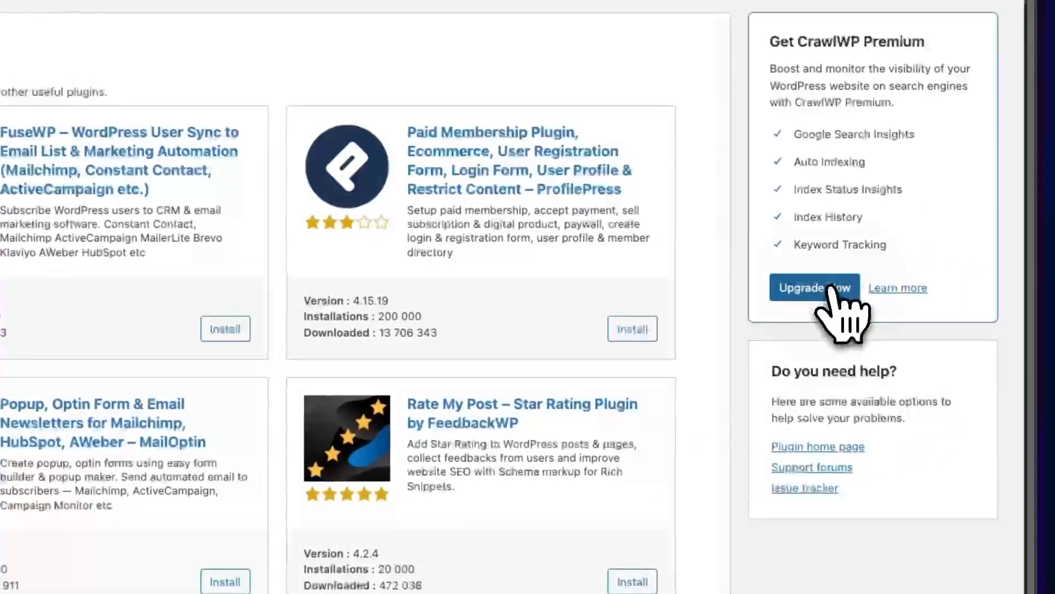
- Open the CrawlWP Premium upgrade page and review the pricing plans
{"action": "left_click", "coordinate": [830, 288]}
{"action": "scroll", "coordinate": [918, 278], "scroll_direction": "down", "scroll_amount": 3}
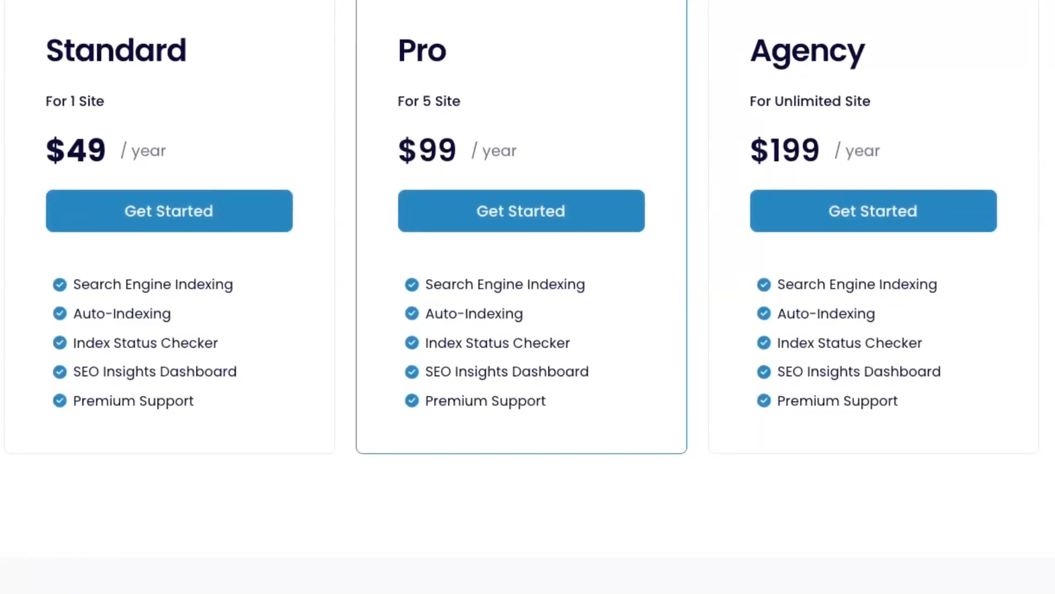
{"action": "scroll", "coordinate": [524, 296], "scroll_direction": "up", "scroll_amount": 3}
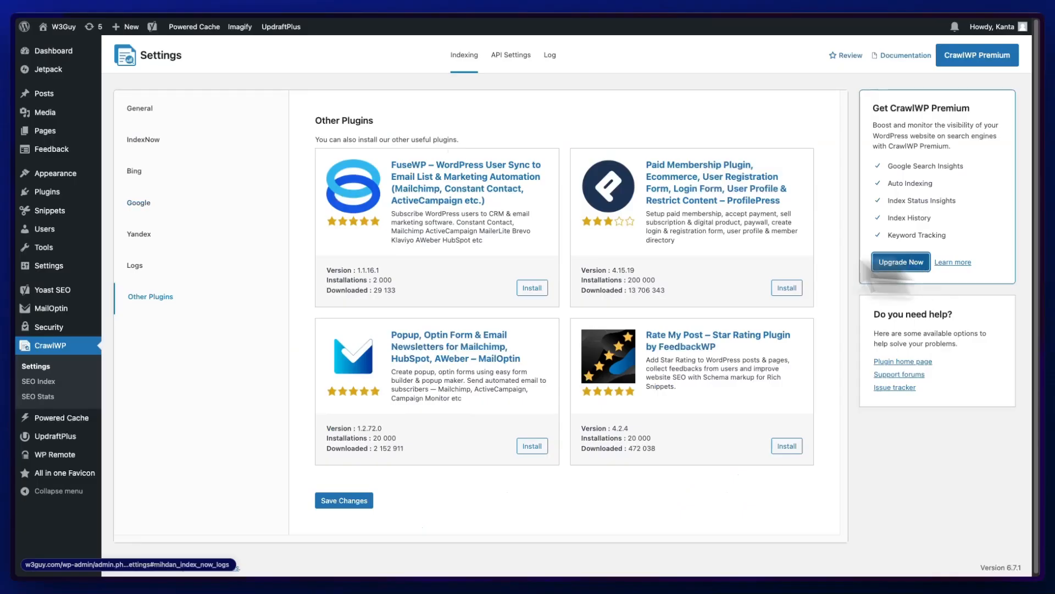
- Upload crawlwp-pro.zip as a new plugin, install it and activate it
{"action": "mouse_move", "coordinate": [61, 193]}
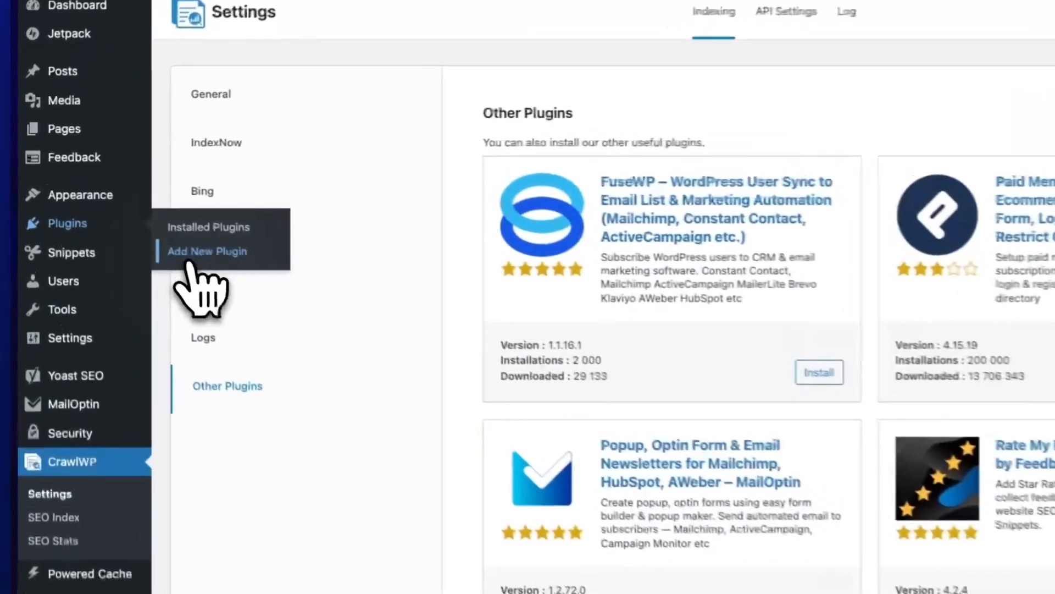
{"action": "left_click", "coordinate": [127, 214]}
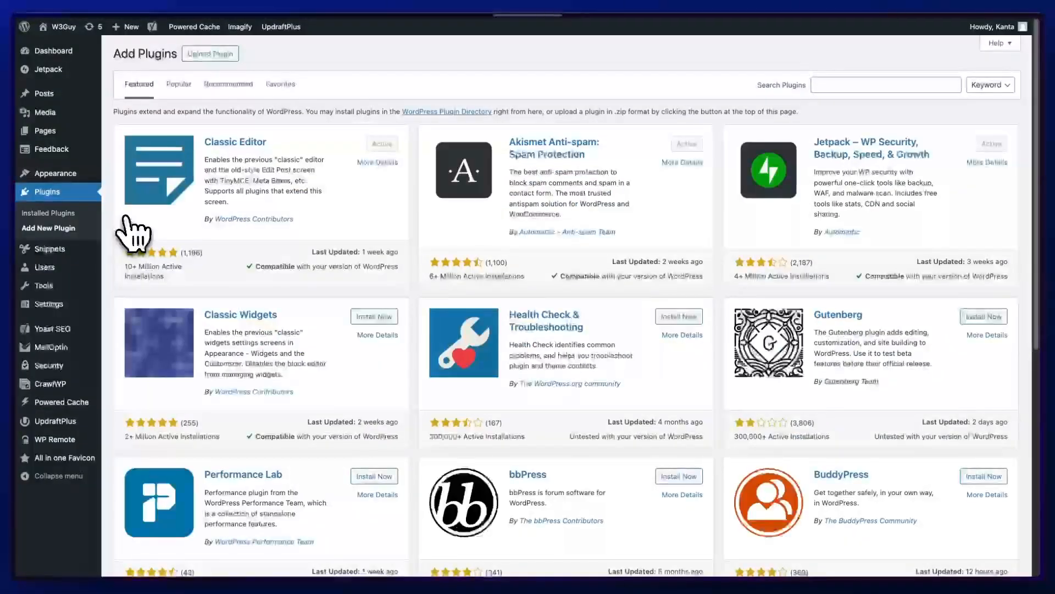
{"action": "left_click", "coordinate": [231, 56]}
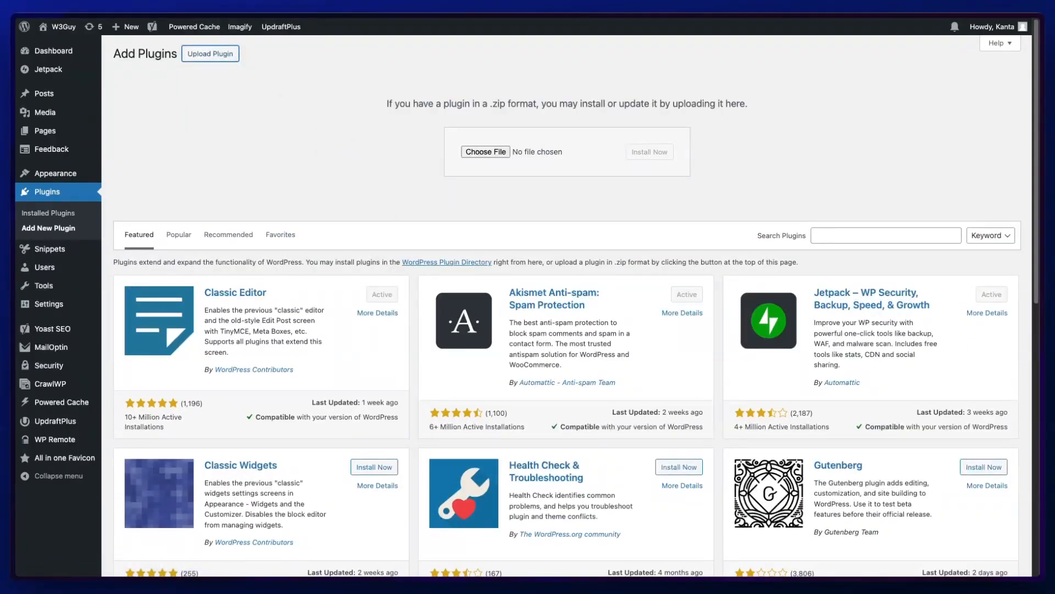
{"action": "left_click_drag", "start_coordinate": [511, 462], "coordinate": [487, 160]}
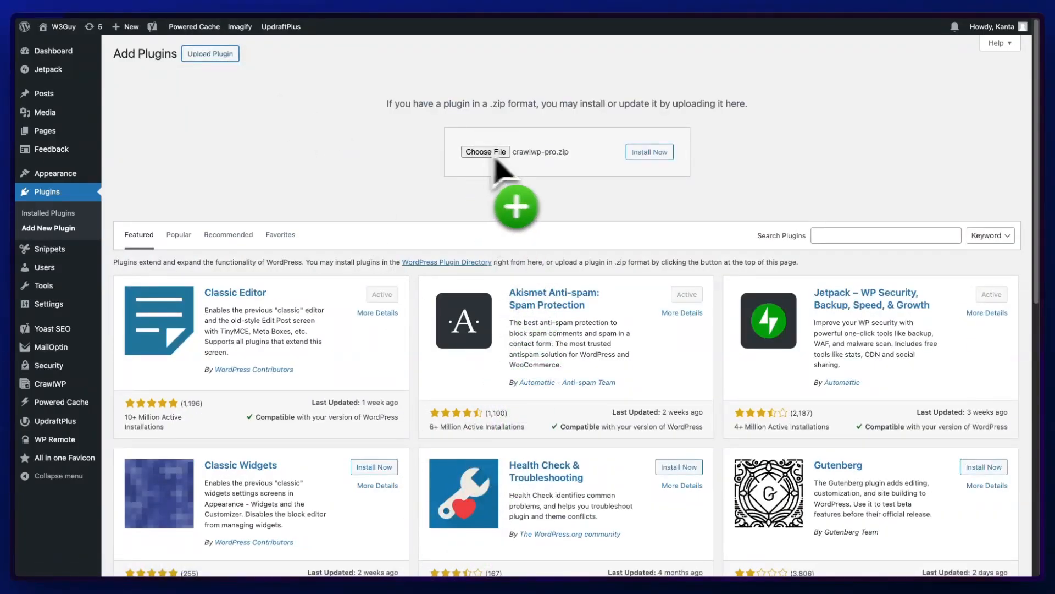
{"action": "left_click", "coordinate": [651, 158]}
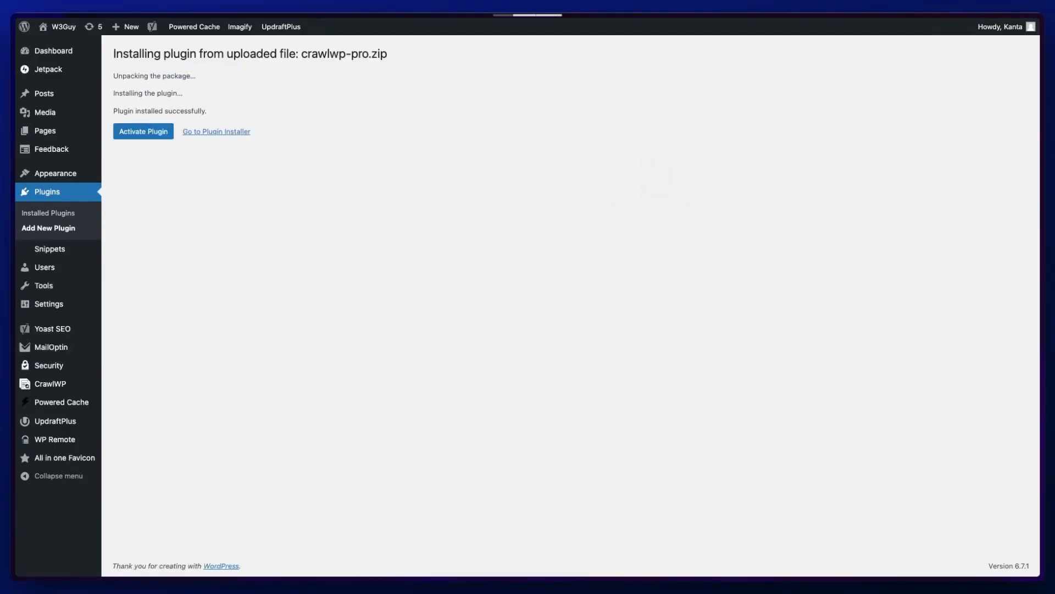
{"action": "left_click", "coordinate": [154, 132]}
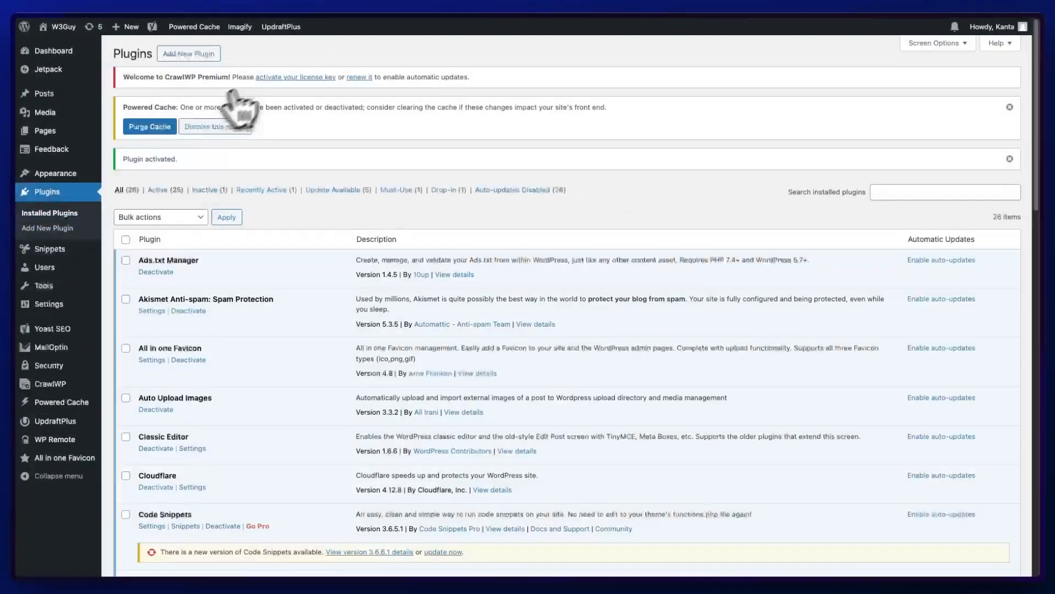
- Paste the premium license key into the CrawlWP License settings, save it, and dismiss the cache notice
{"action": "left_click", "coordinate": [61, 383]}
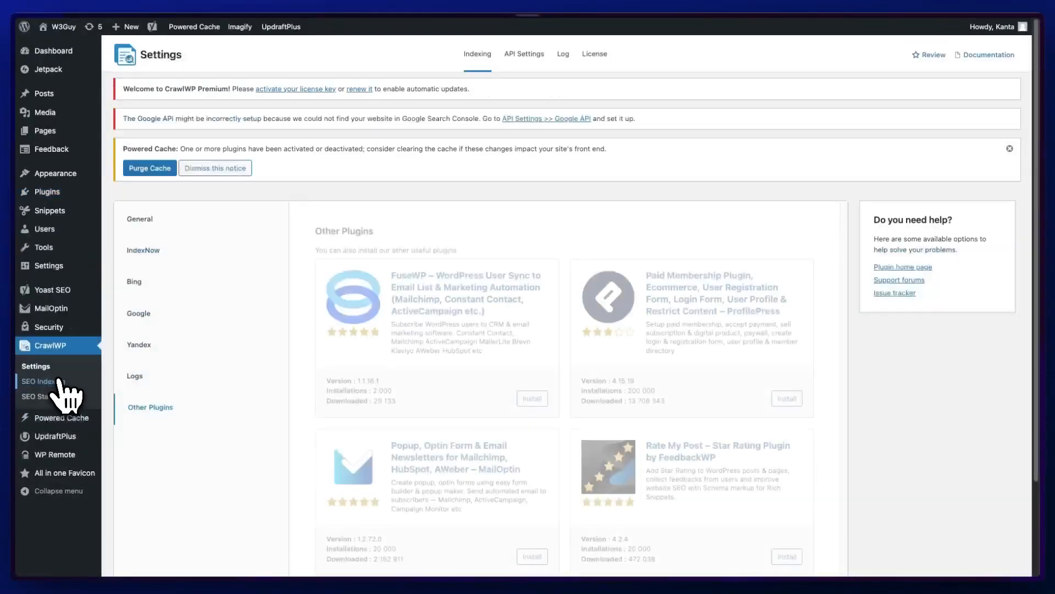
{"action": "left_click", "coordinate": [593, 57]}
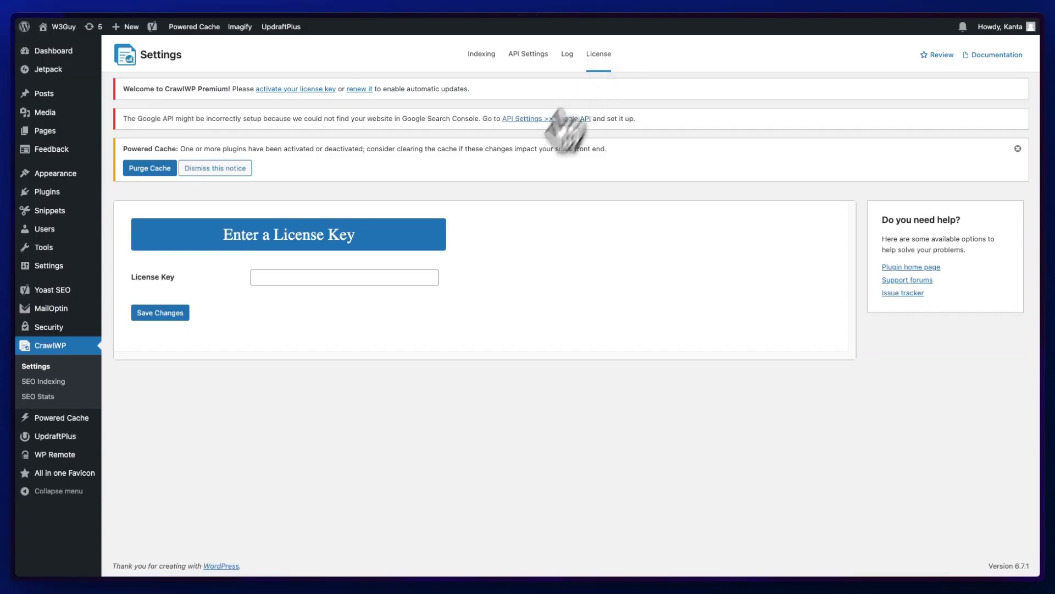
{"action": "left_click", "coordinate": [360, 276]}
{"action": "key", "text": "ctrl+v"}
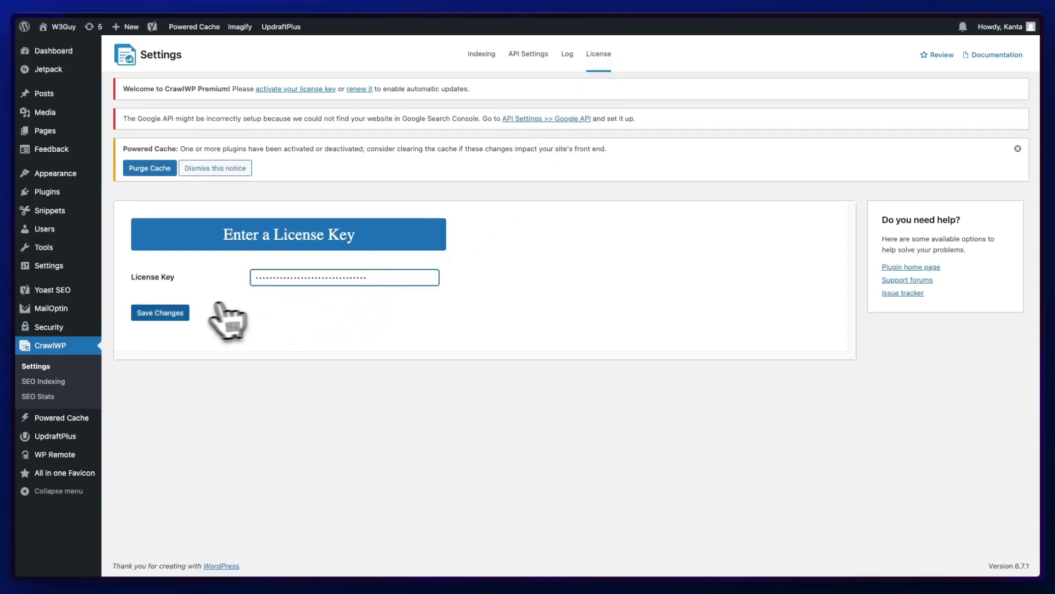
{"action": "left_click", "coordinate": [172, 315]}
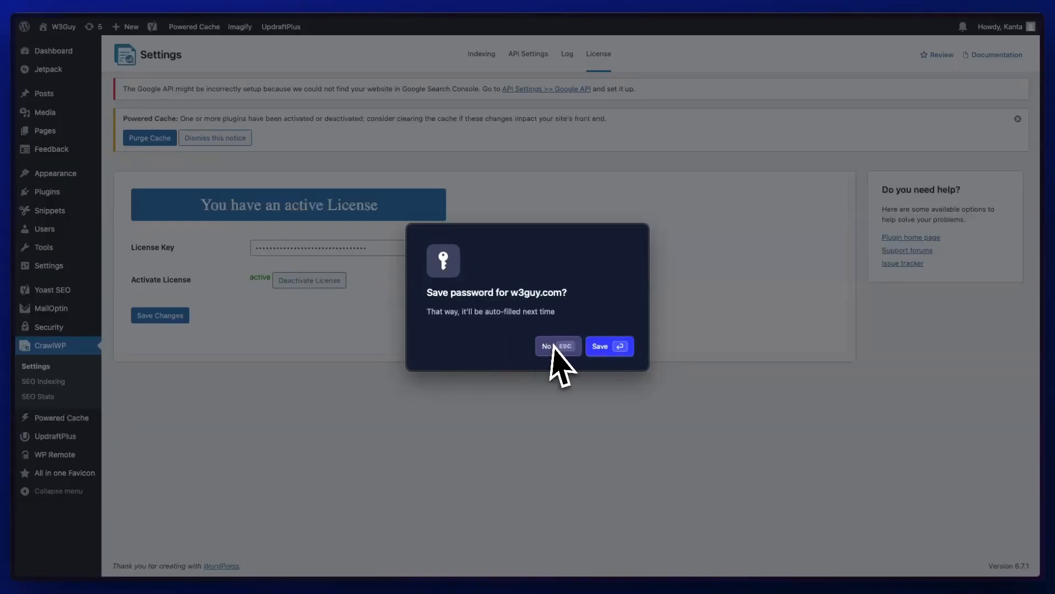
{"action": "left_click", "coordinate": [557, 346]}
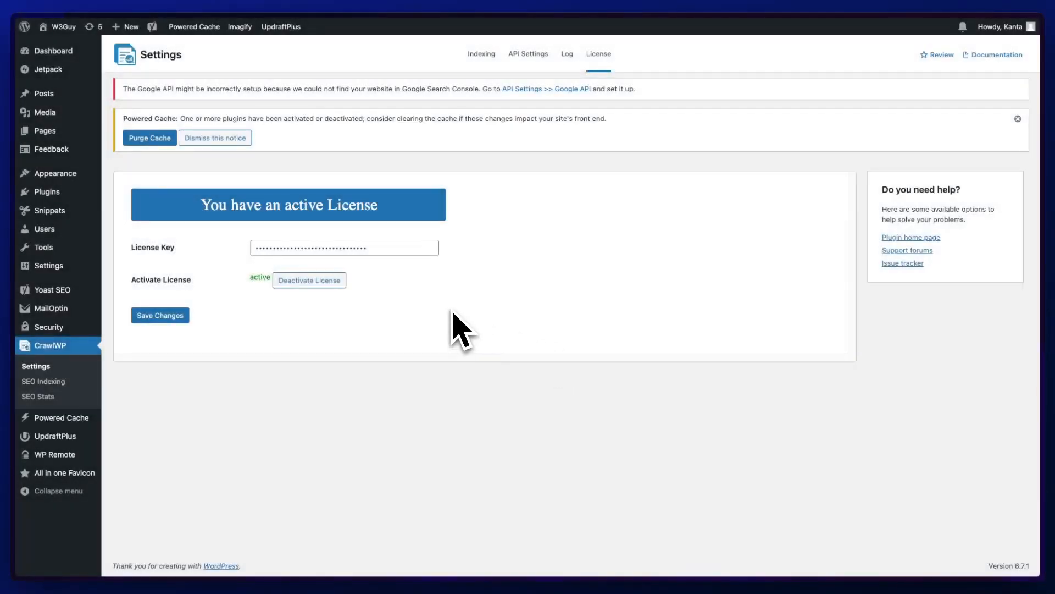
{"action": "left_click", "coordinate": [236, 140]}
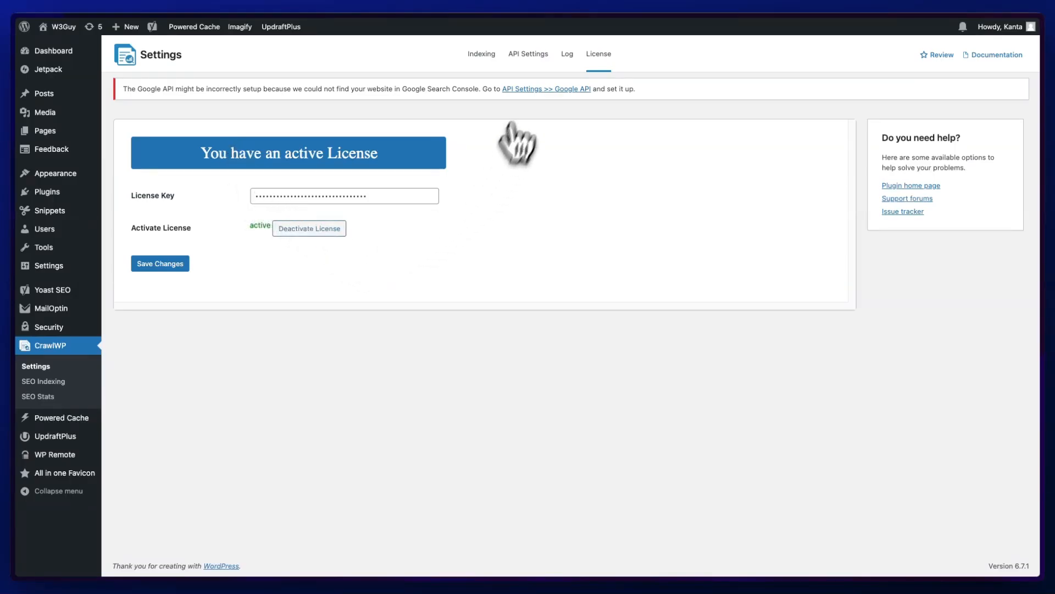
- Paste the Google service account JSON key into the Google API settings and save the changes
{"action": "left_click", "coordinate": [532, 57]}
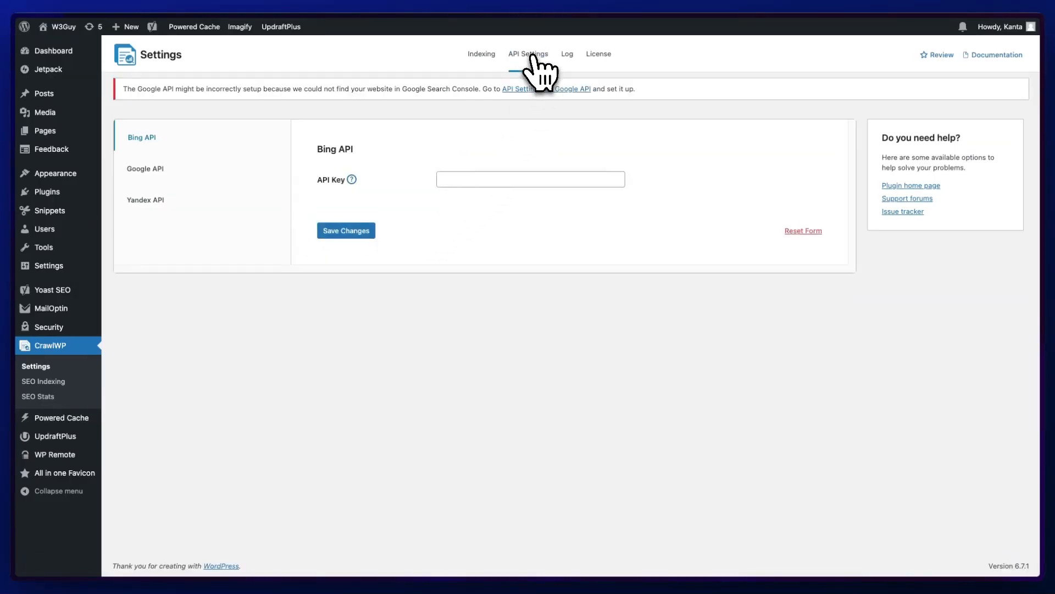
{"action": "left_click", "coordinate": [150, 170]}
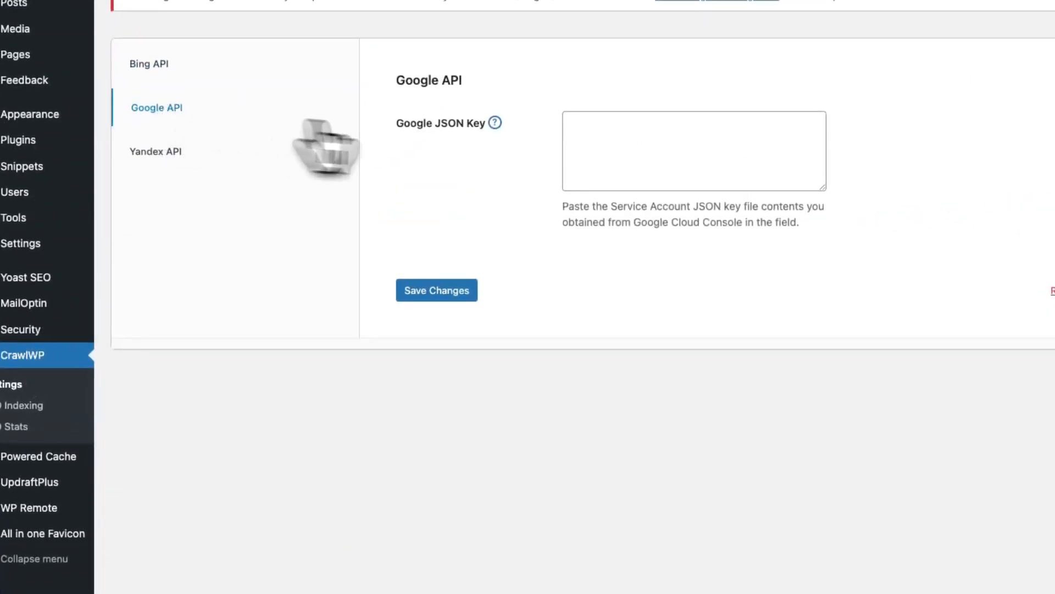
{"action": "left_click", "coordinate": [565, 128]}
{"action": "key", "text": "super+v"}
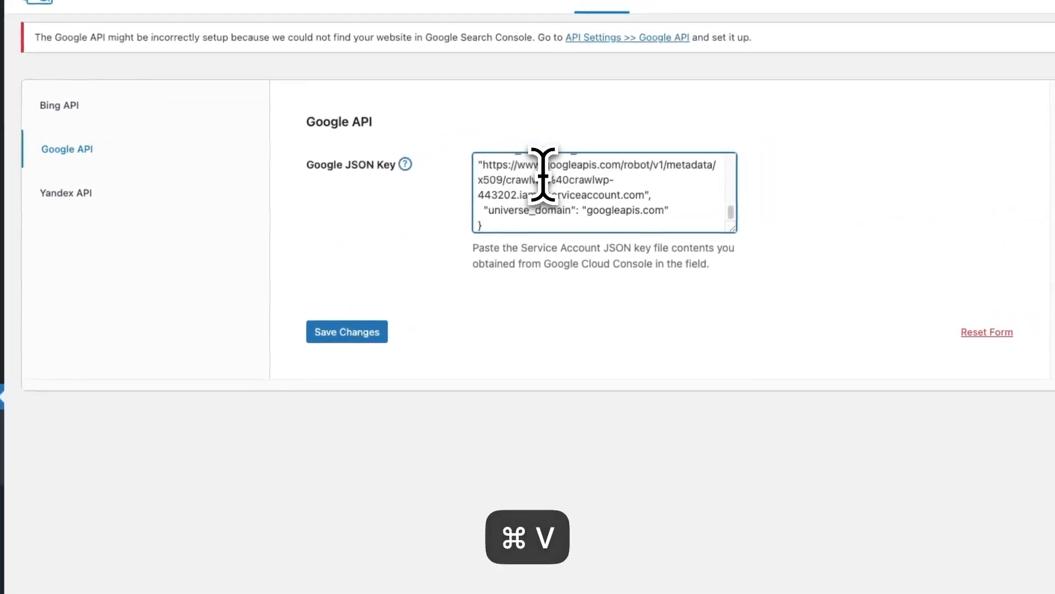
{"action": "scroll", "coordinate": [544, 187], "scroll_direction": "down", "scroll_amount": 5}
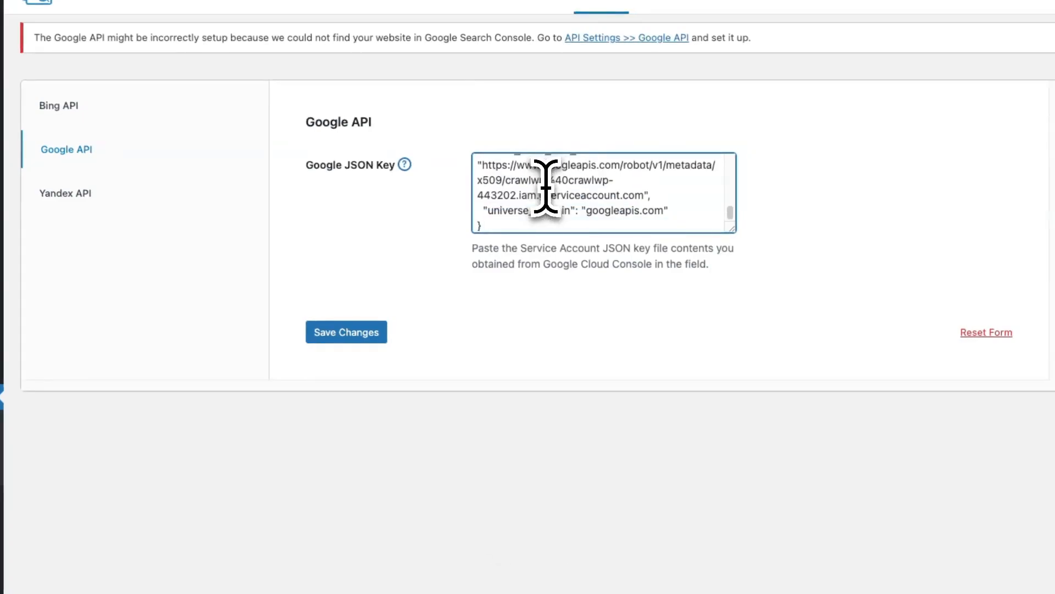
{"action": "left_click", "coordinate": [336, 334]}
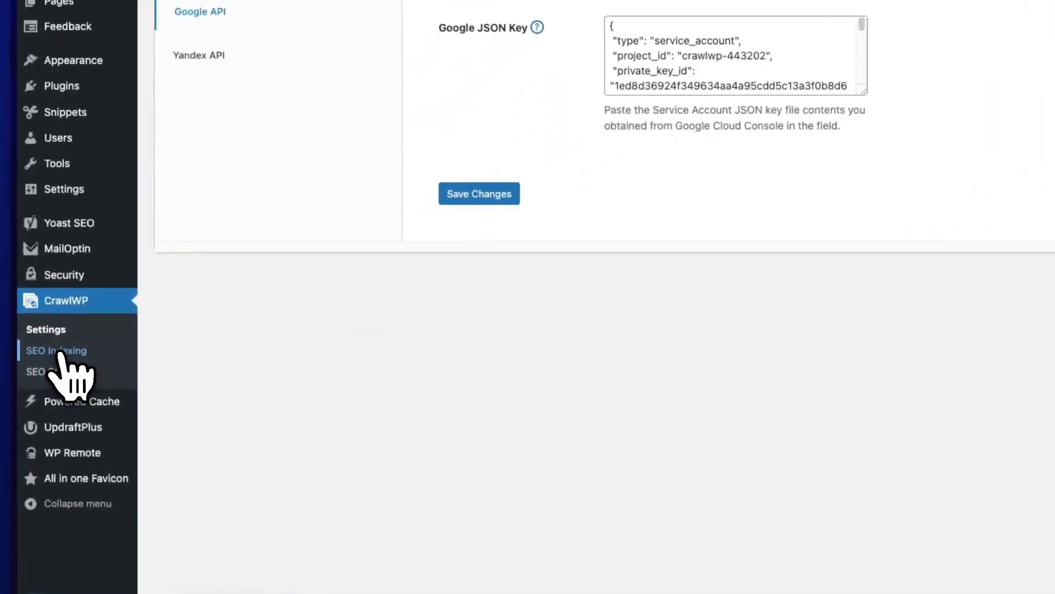
- Open SEO Indexing and examine the status filter and bulk action options for the page list
{"action": "left_click", "coordinate": [59, 350]}
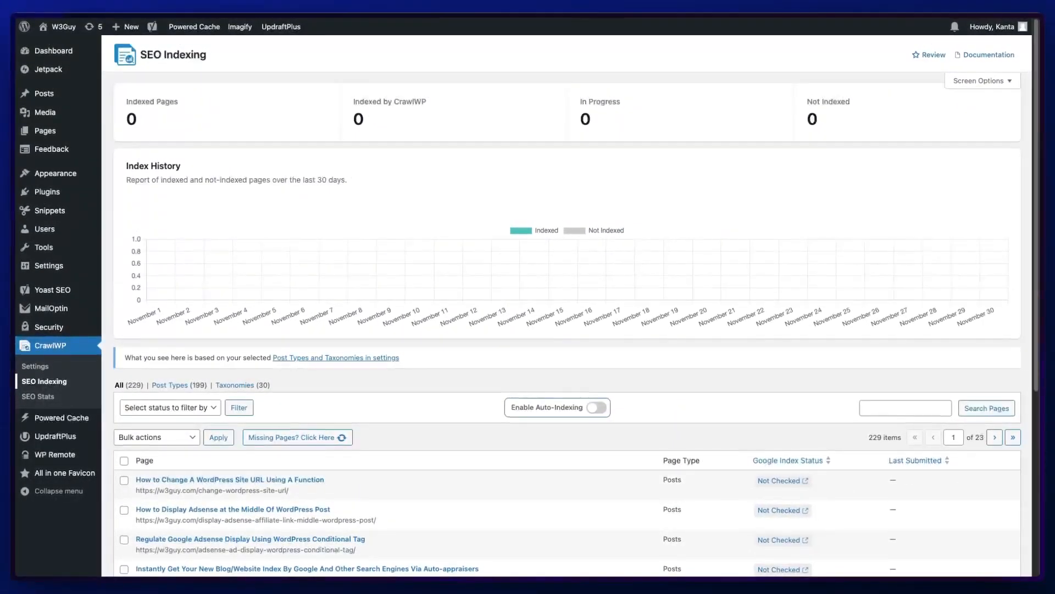
{"action": "scroll", "coordinate": [312, 283], "scroll_direction": "down", "scroll_amount": 3}
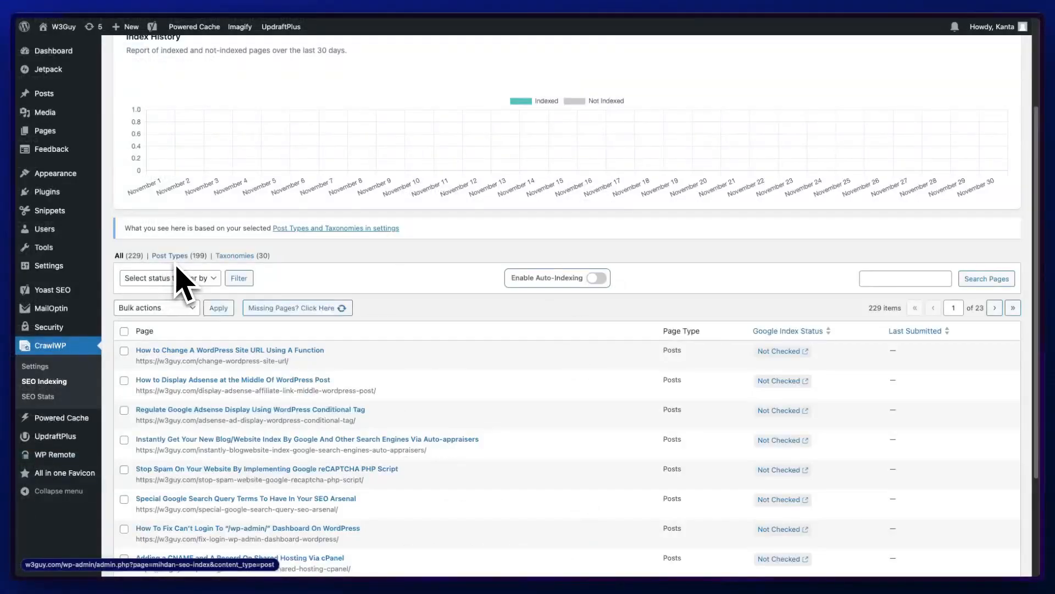
{"action": "left_click", "coordinate": [207, 281]}
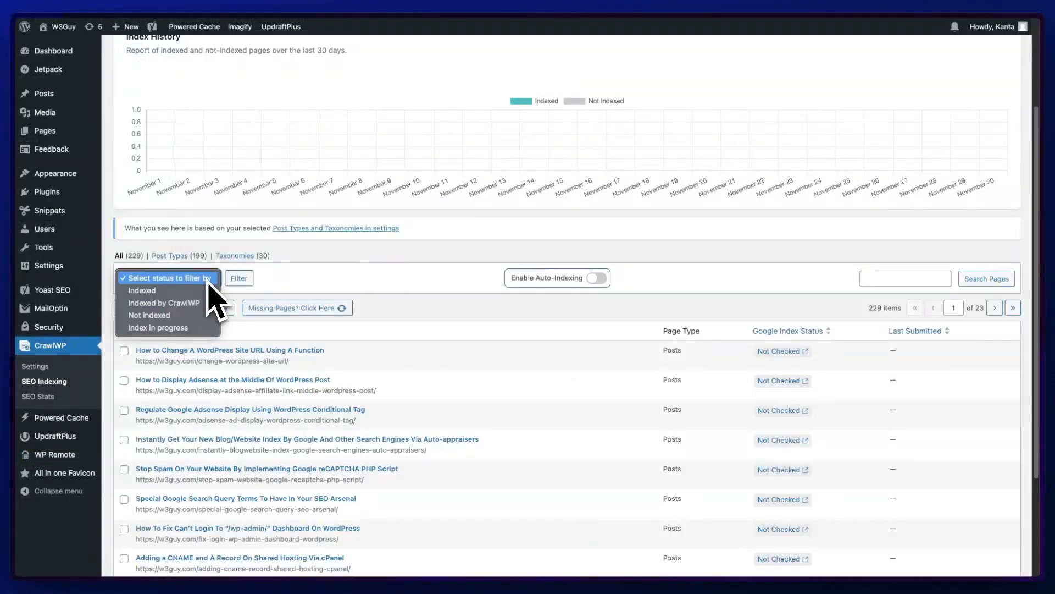
{"action": "left_click", "coordinate": [260, 280]}
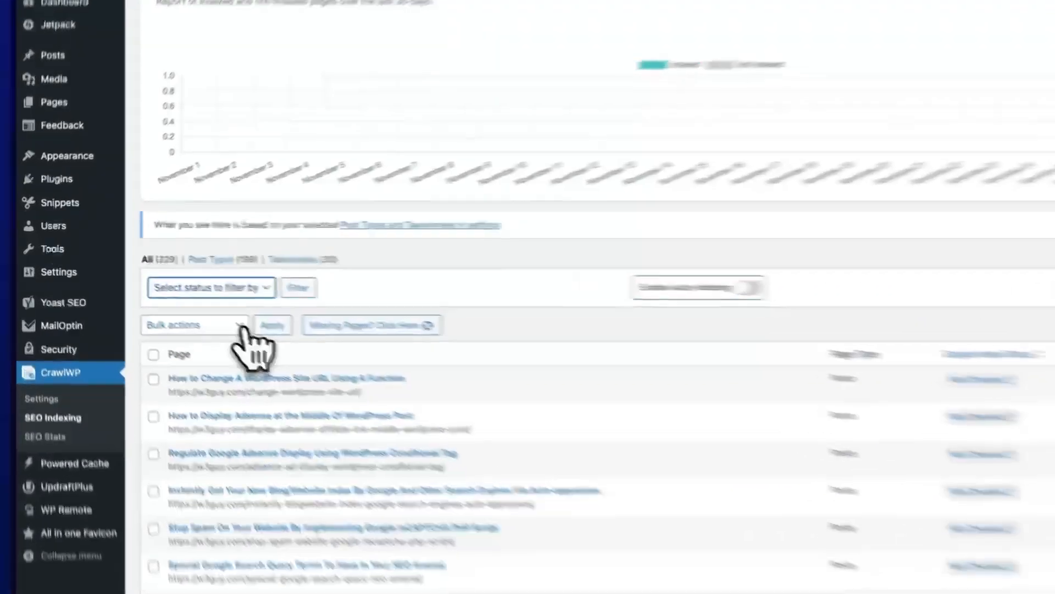
{"action": "left_click", "coordinate": [192, 308]}
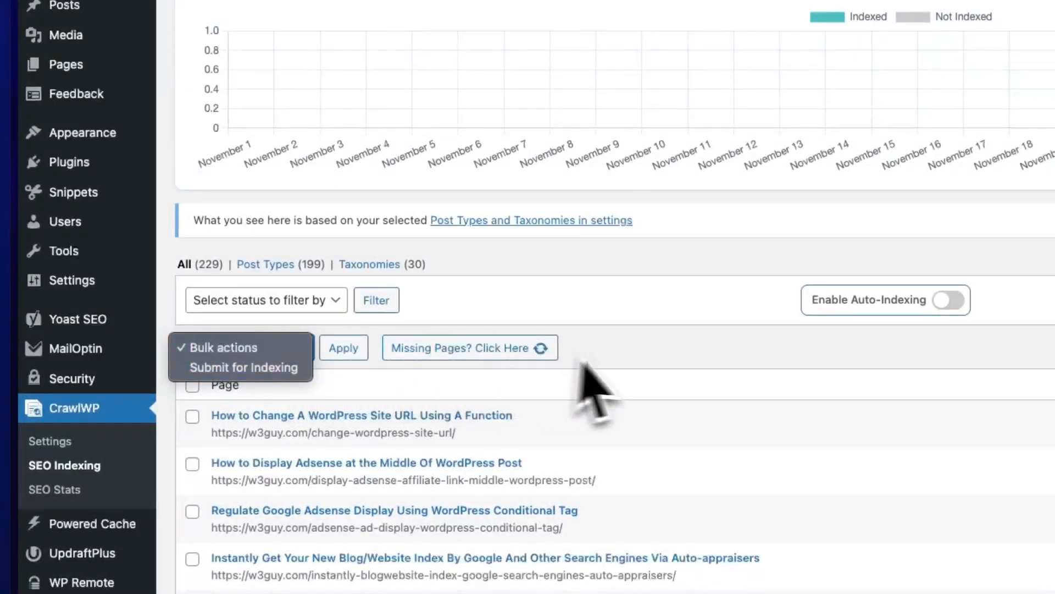
{"action": "left_click", "coordinate": [640, 356]}
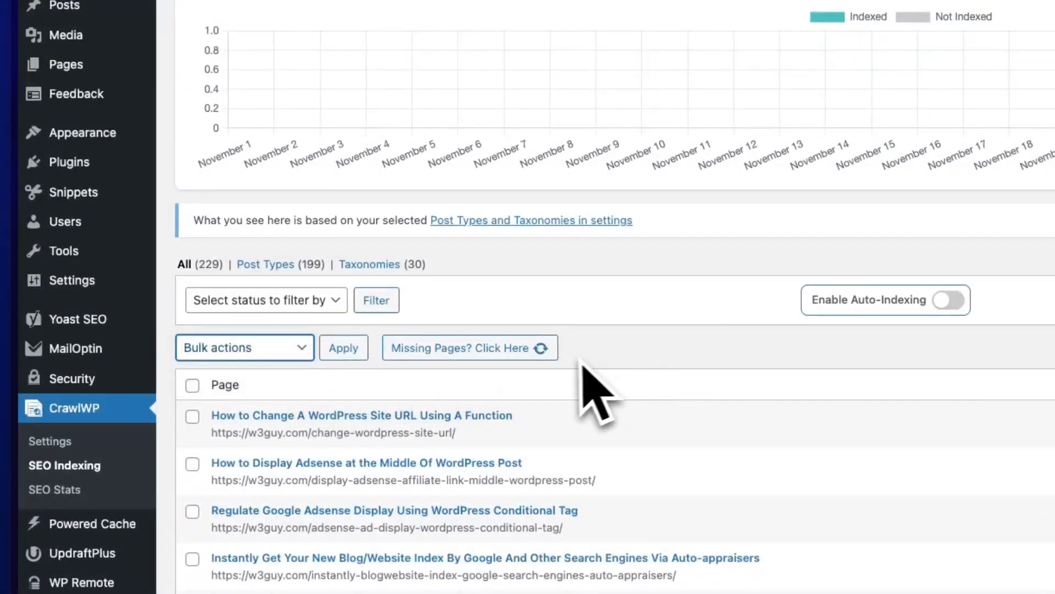
- Select the first, third and fourth posts in the list and submit them for indexing as a bulk action
{"action": "scroll", "coordinate": [565, 375], "scroll_direction": "down", "scroll_amount": 4}
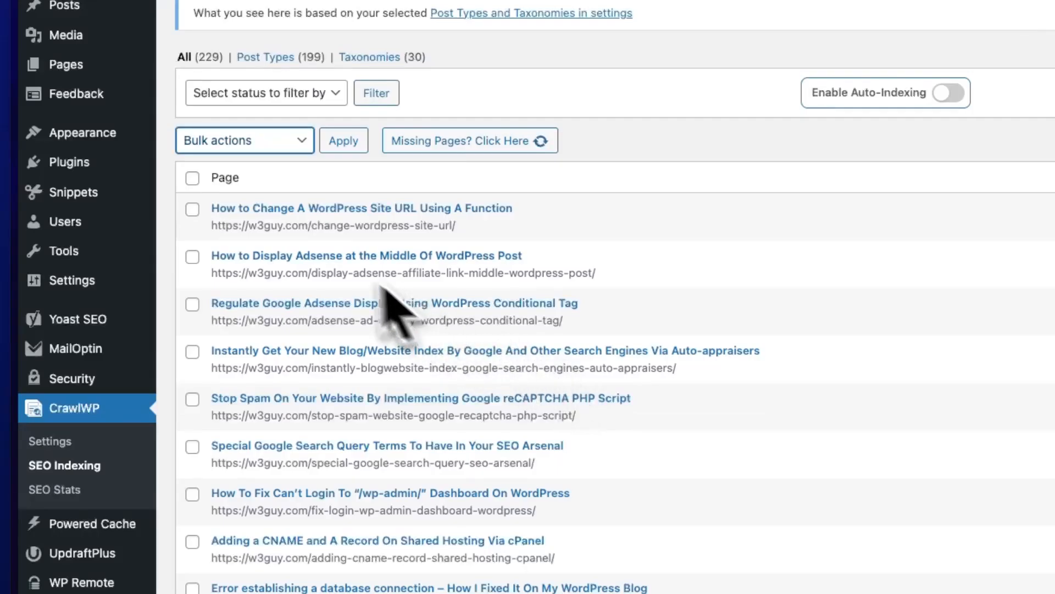
{"action": "left_click", "coordinate": [192, 209]}
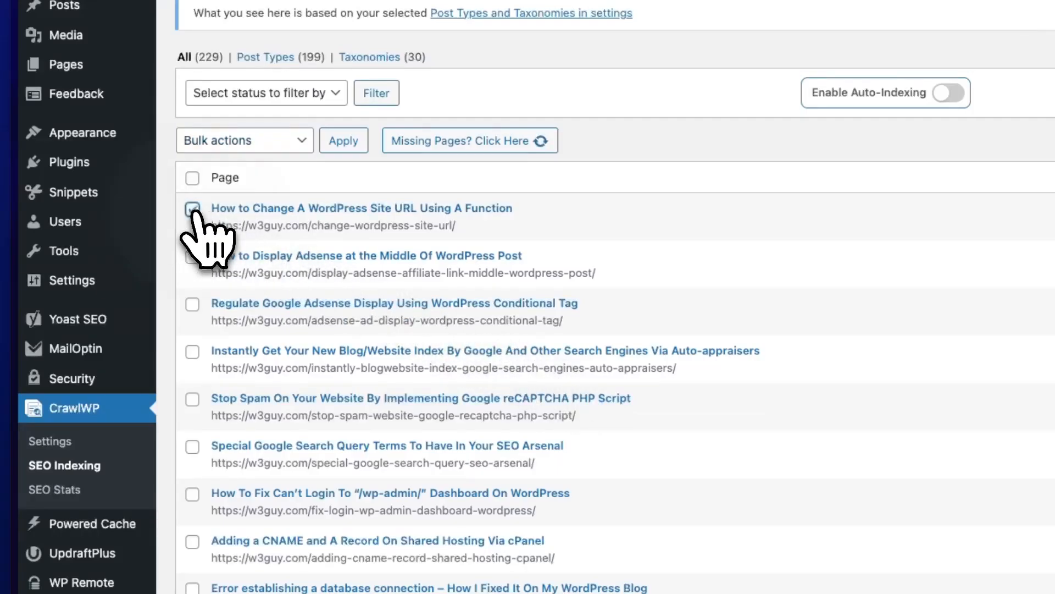
{"action": "left_click", "coordinate": [193, 304]}
{"action": "left_click", "coordinate": [192, 352]}
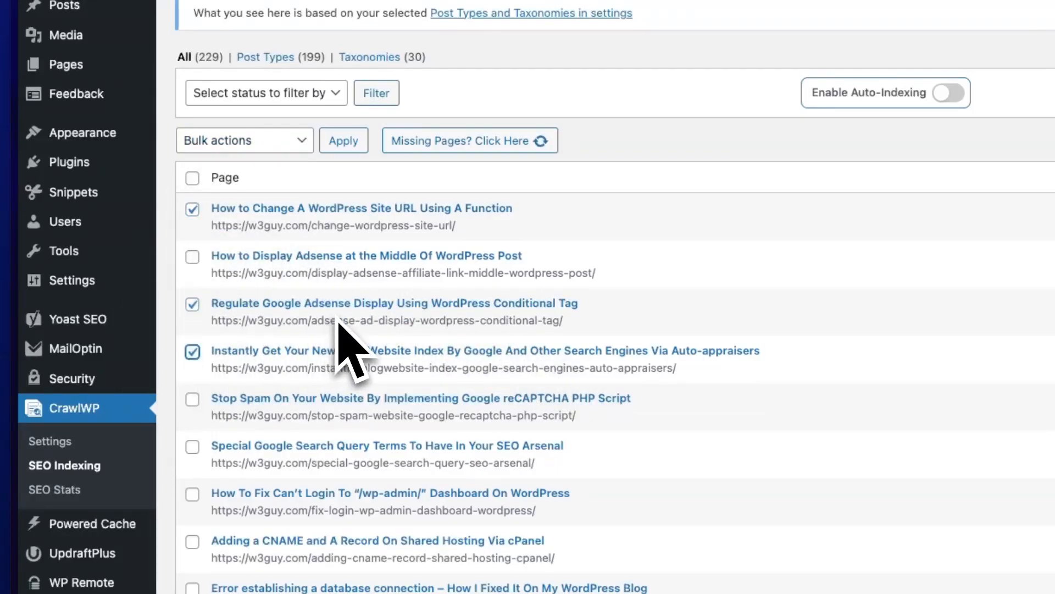
{"action": "scroll", "coordinate": [338, 324], "scroll_direction": "up", "scroll_amount": 7}
{"action": "scroll", "coordinate": [338, 324], "scroll_direction": "down", "scroll_amount": 4}
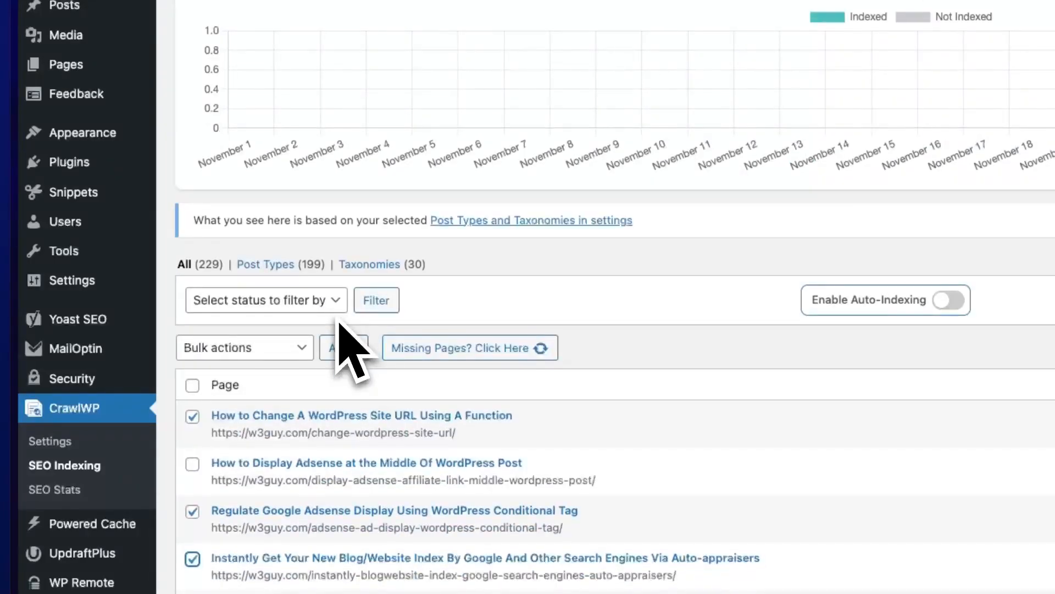
{"action": "left_click", "coordinate": [304, 350]}
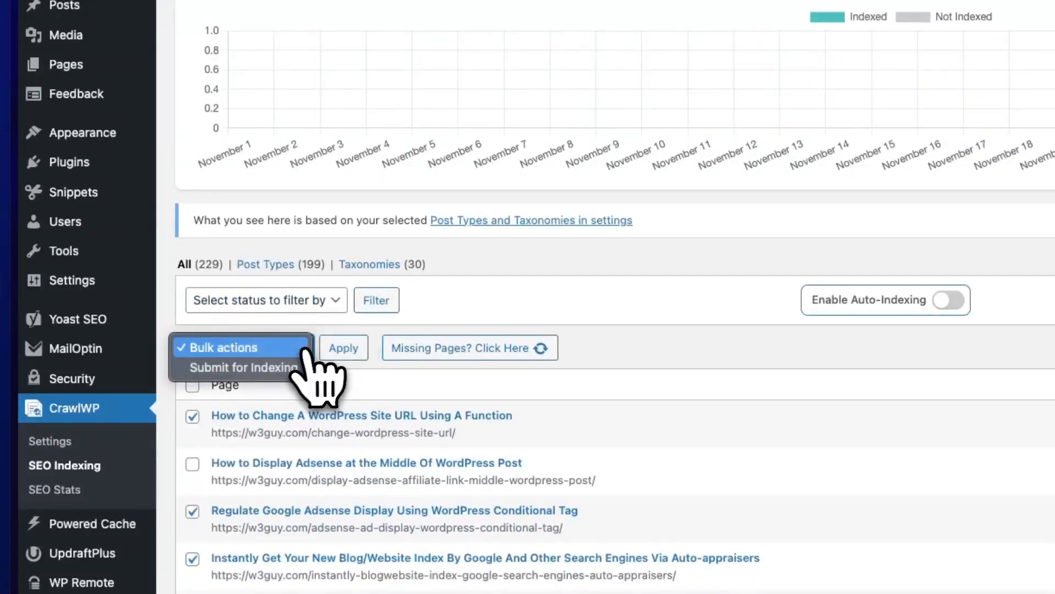
{"action": "left_click", "coordinate": [270, 366]}
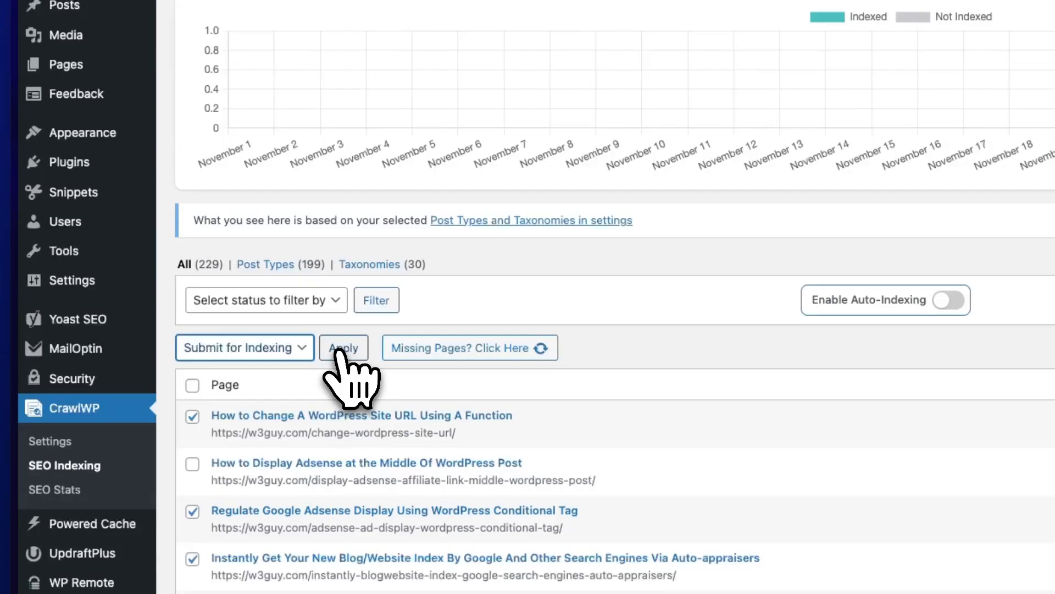
{"action": "left_click", "coordinate": [343, 352]}
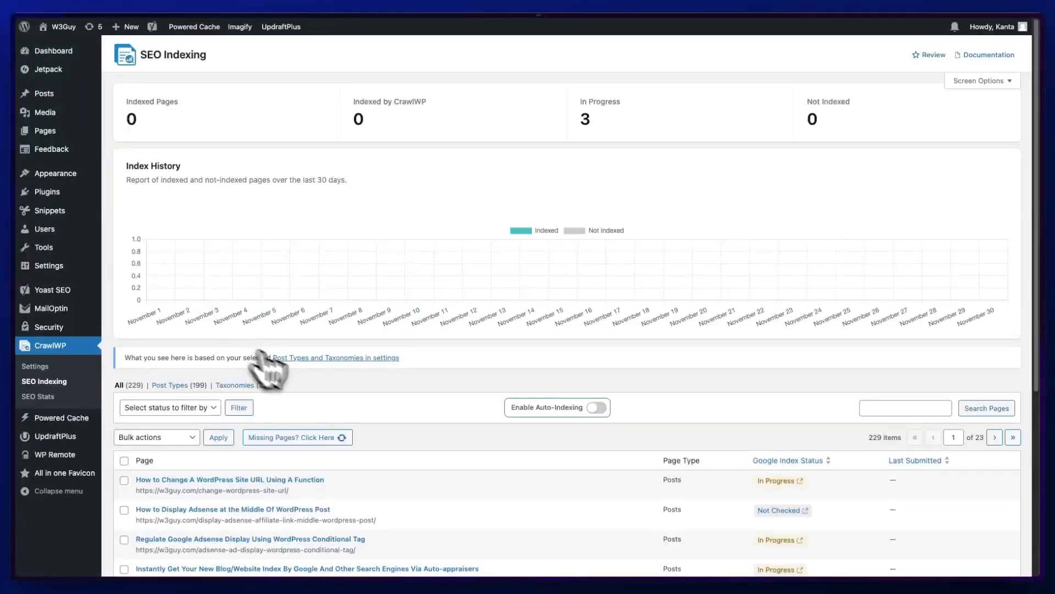
- Enable Auto-Indexing for the site's pages
{"action": "scroll", "coordinate": [349, 395], "scroll_direction": "down", "scroll_amount": 5}
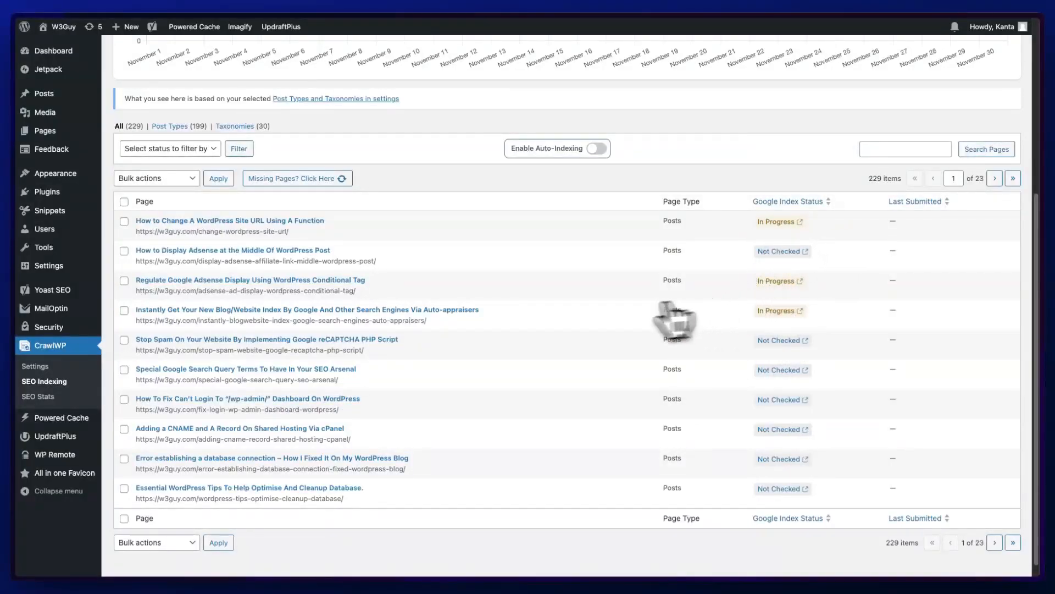
{"action": "scroll", "coordinate": [632, 318], "scroll_direction": "up", "scroll_amount": 3}
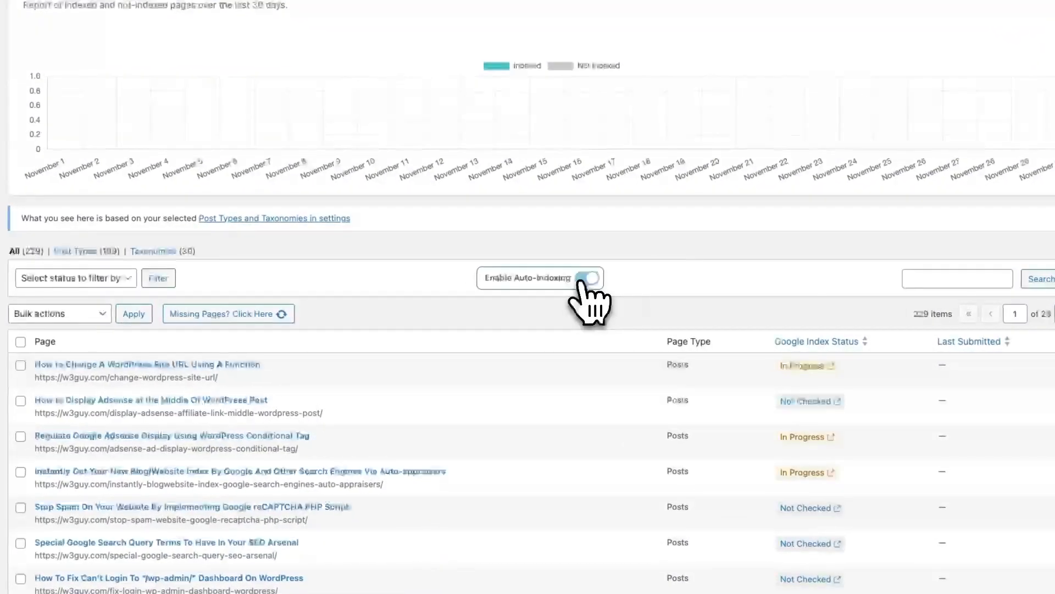
{"action": "left_click", "coordinate": [592, 278]}
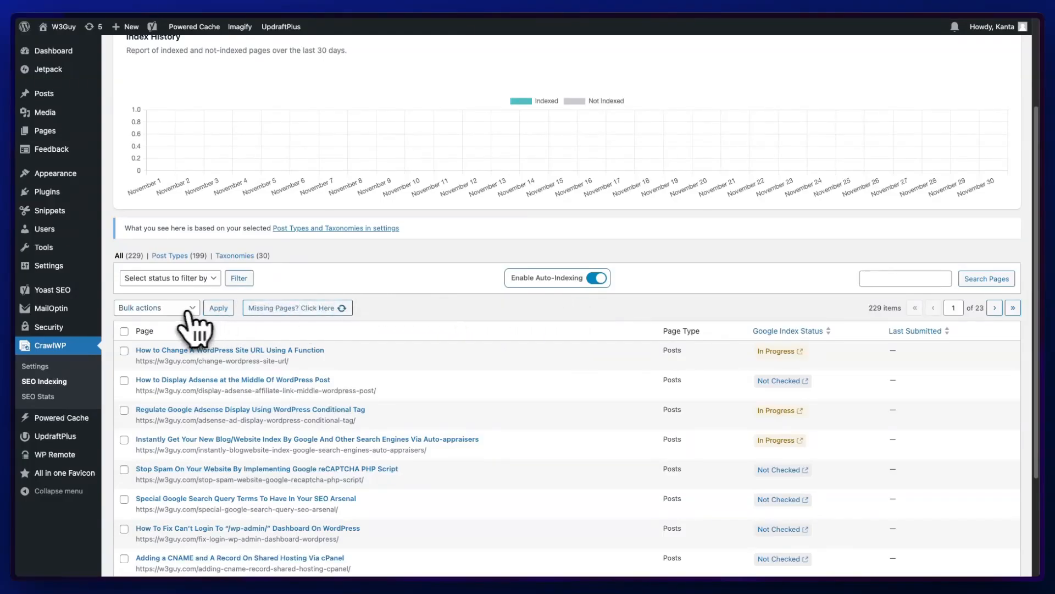
- Select all pages on the current list page and submit them for indexing as a bulk action
{"action": "left_click", "coordinate": [124, 331]}
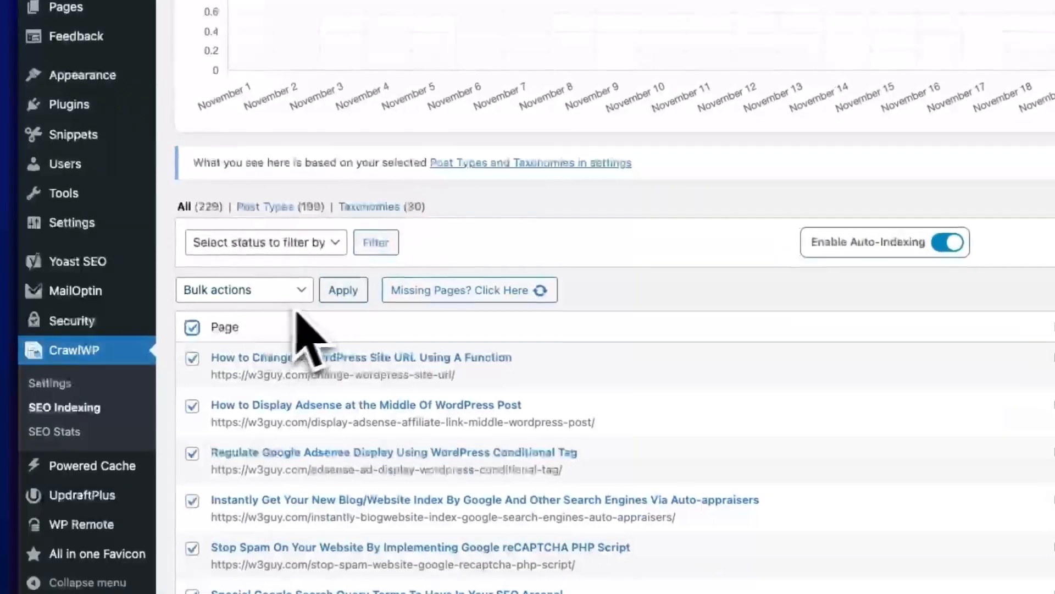
{"action": "left_click", "coordinate": [305, 290]}
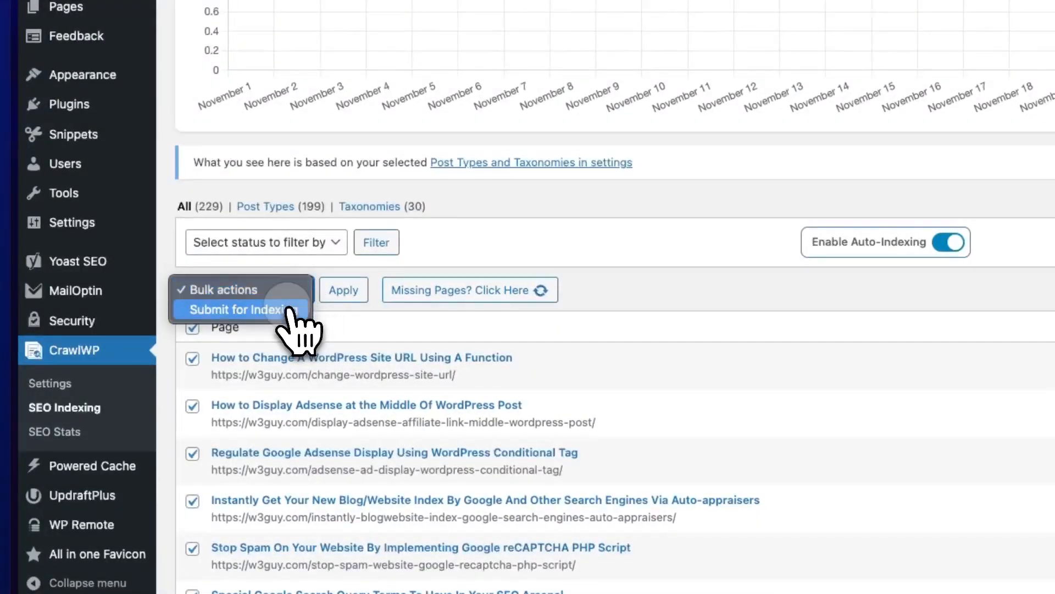
{"action": "left_click", "coordinate": [288, 310]}
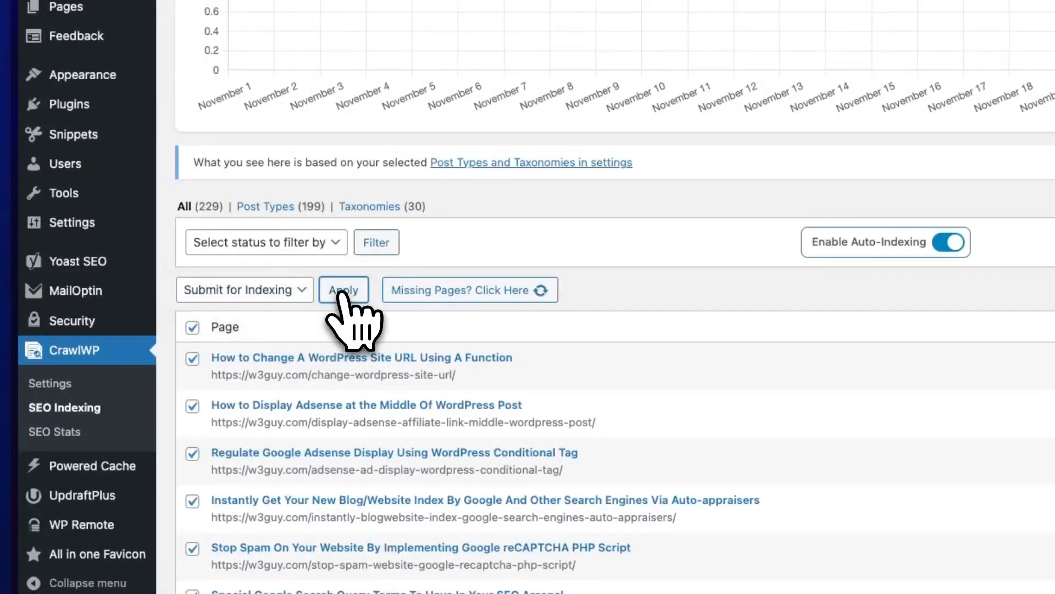
{"action": "left_click", "coordinate": [340, 294]}
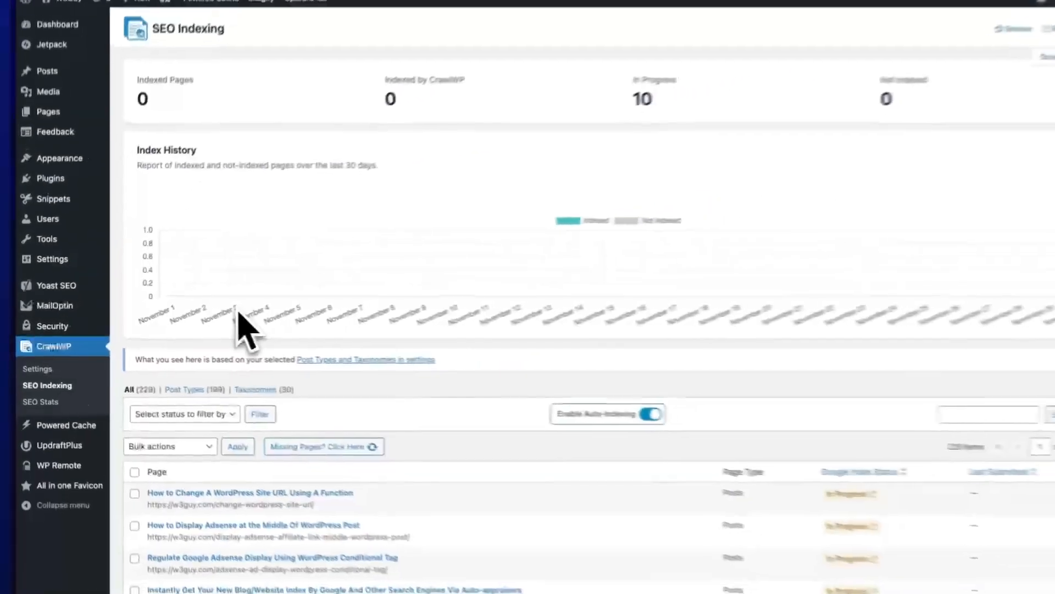
{"action": "scroll", "coordinate": [494, 419], "scroll_direction": "down", "scroll_amount": 5}
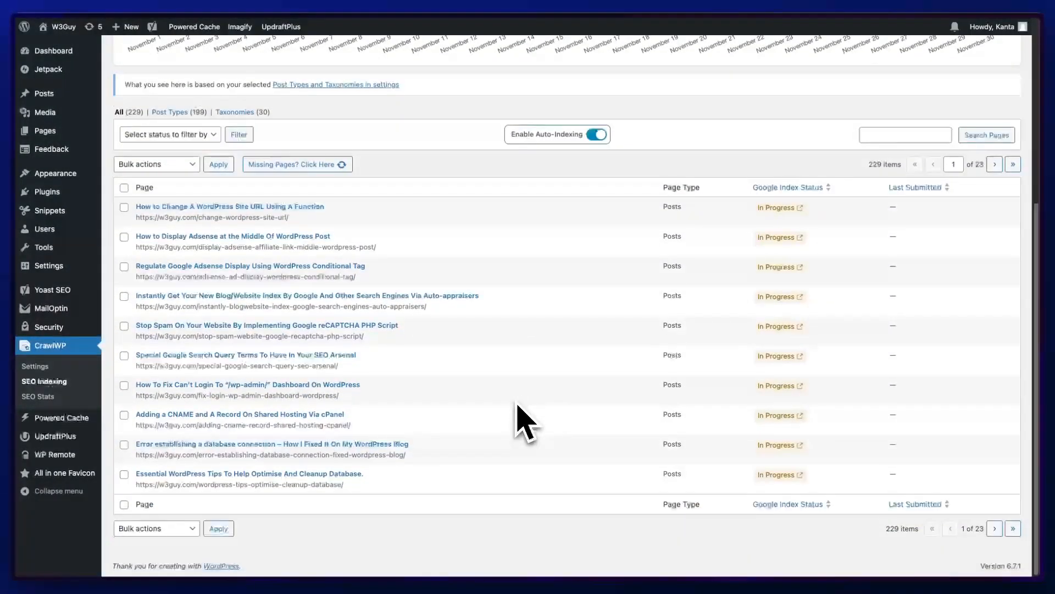
{"action": "scroll", "coordinate": [520, 420], "scroll_direction": "down", "scroll_amount": 1}
{"action": "scroll", "coordinate": [525, 423], "scroll_direction": "up", "scroll_amount": 5}
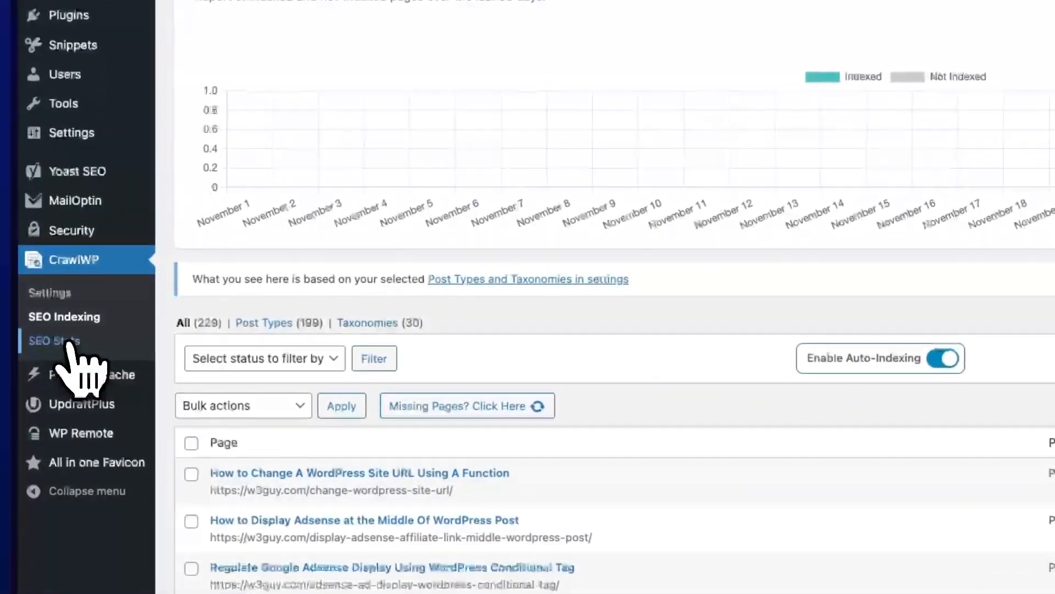
- Open SEO Stats and switch the date range to Custom, opening the From and To date pickers
{"action": "left_click", "coordinate": [67, 342]}
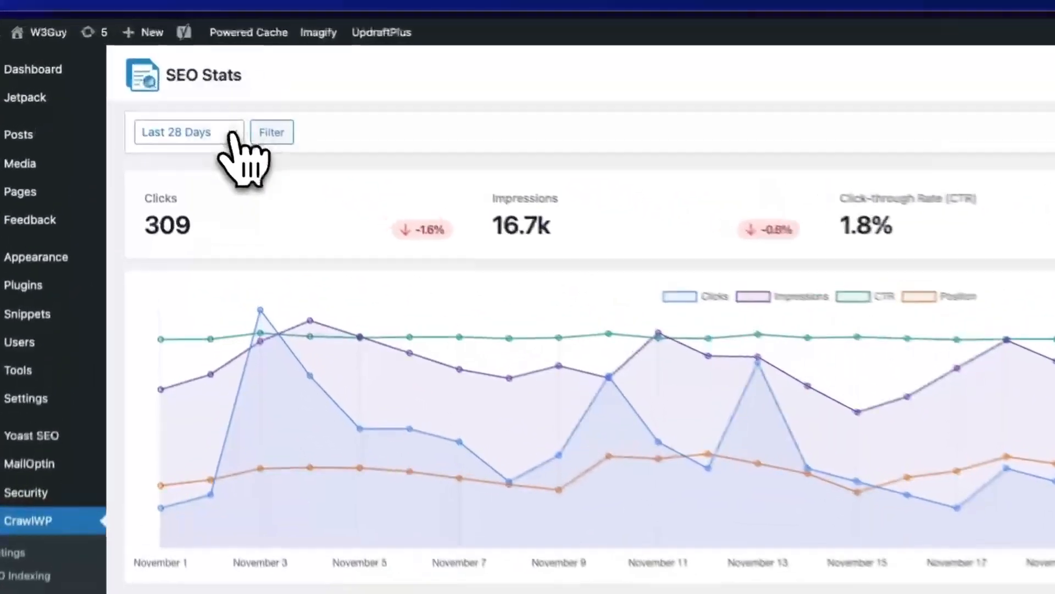
{"action": "left_click", "coordinate": [184, 92]}
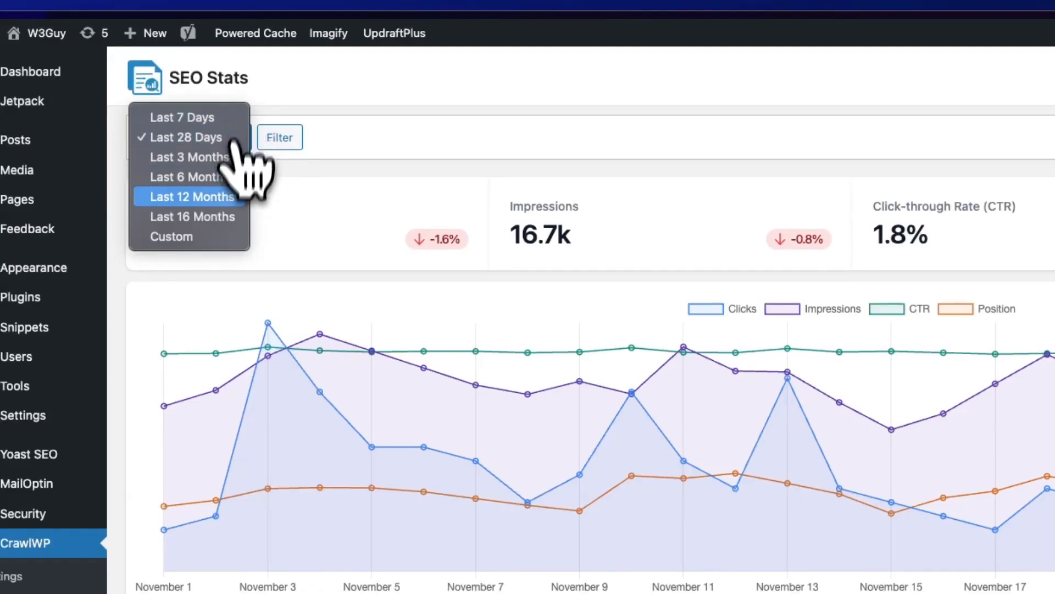
{"action": "left_click", "coordinate": [213, 238]}
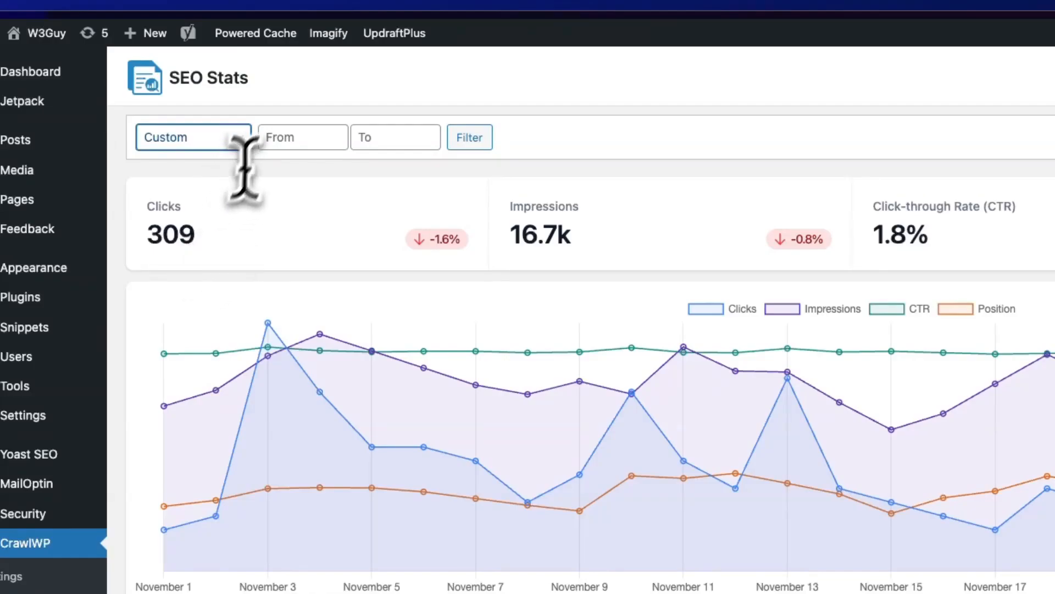
{"action": "left_click", "coordinate": [278, 136]}
{"action": "left_click", "coordinate": [379, 138]}
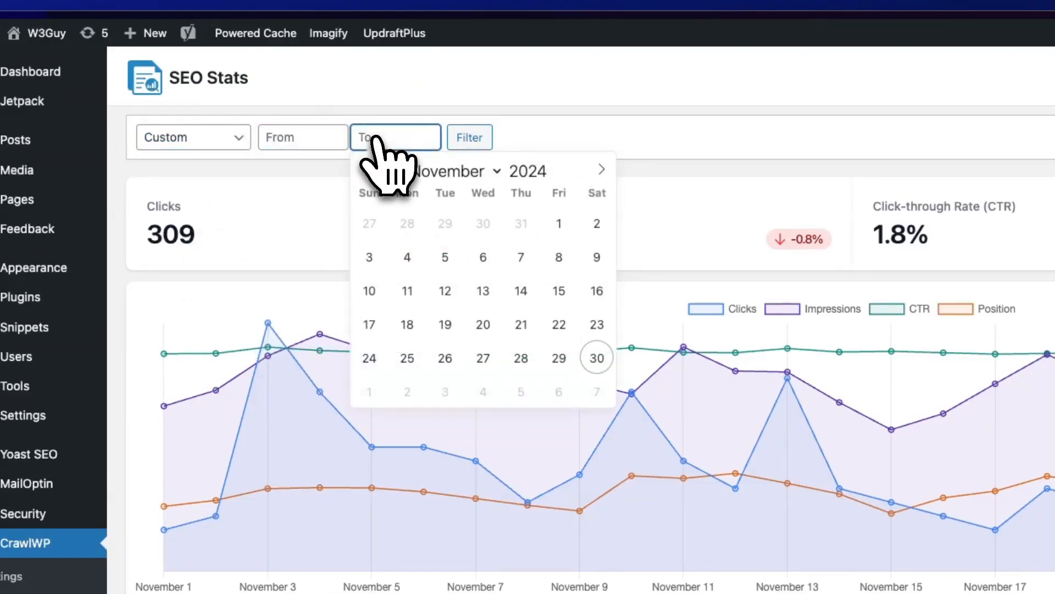
{"action": "left_click", "coordinate": [332, 212]}
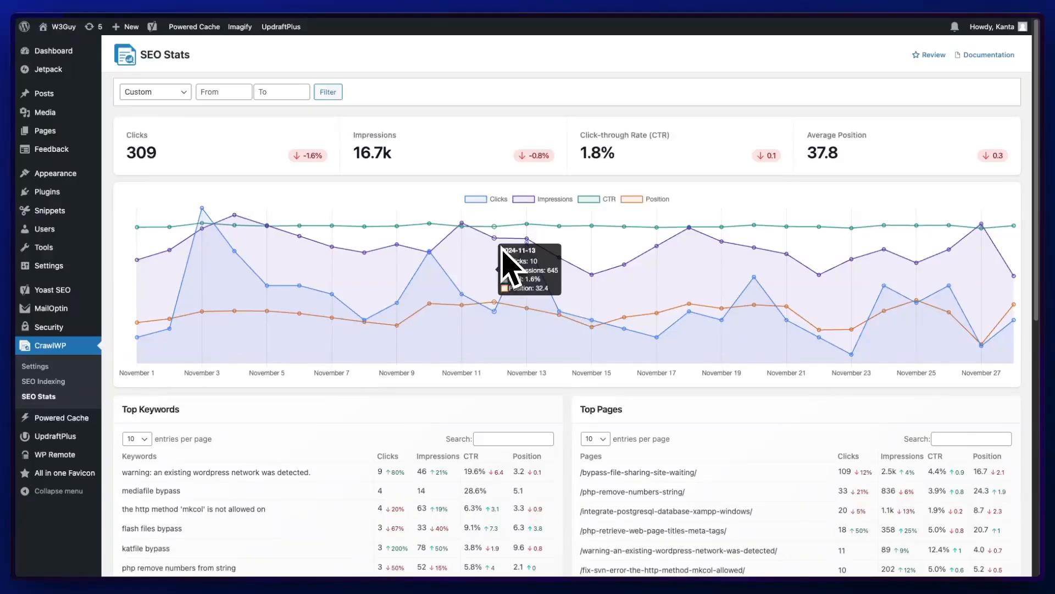
- Search the Top Keywords table for php and review the remaining stats tables
{"action": "scroll", "coordinate": [502, 264], "scroll_direction": "down", "scroll_amount": 2}
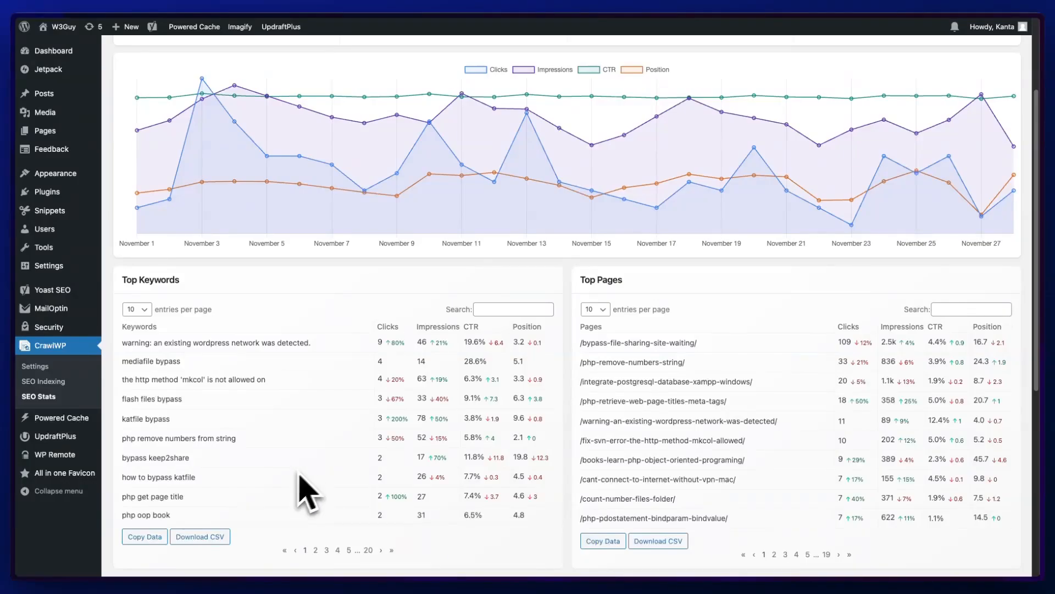
{"action": "left_click", "coordinate": [523, 309]}
{"action": "type", "text": "php"}
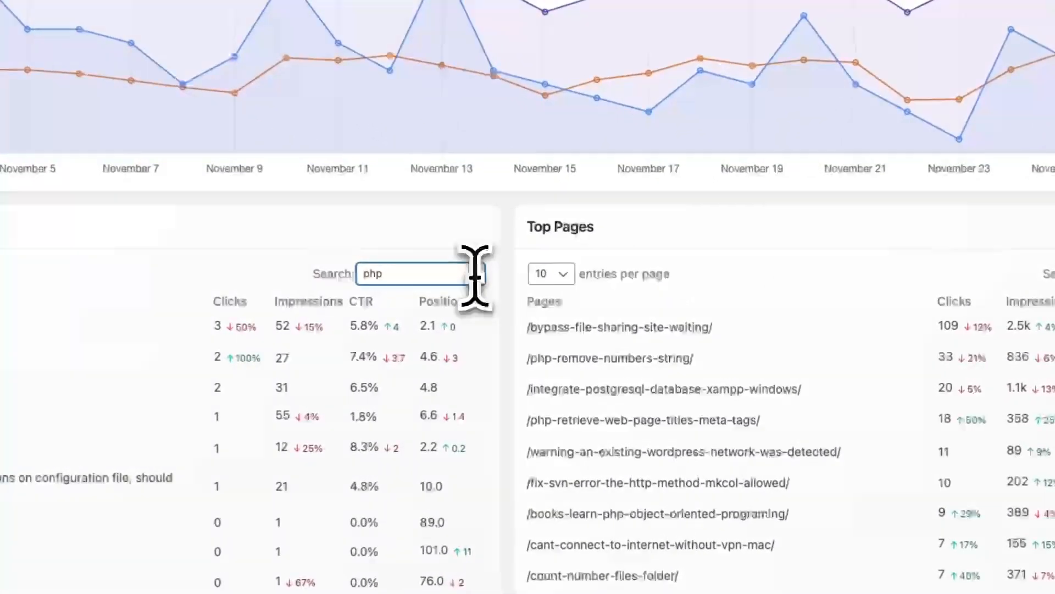
{"action": "left_click", "coordinate": [537, 304]}
{"action": "scroll", "coordinate": [777, 352], "scroll_direction": "down", "scroll_amount": 10}
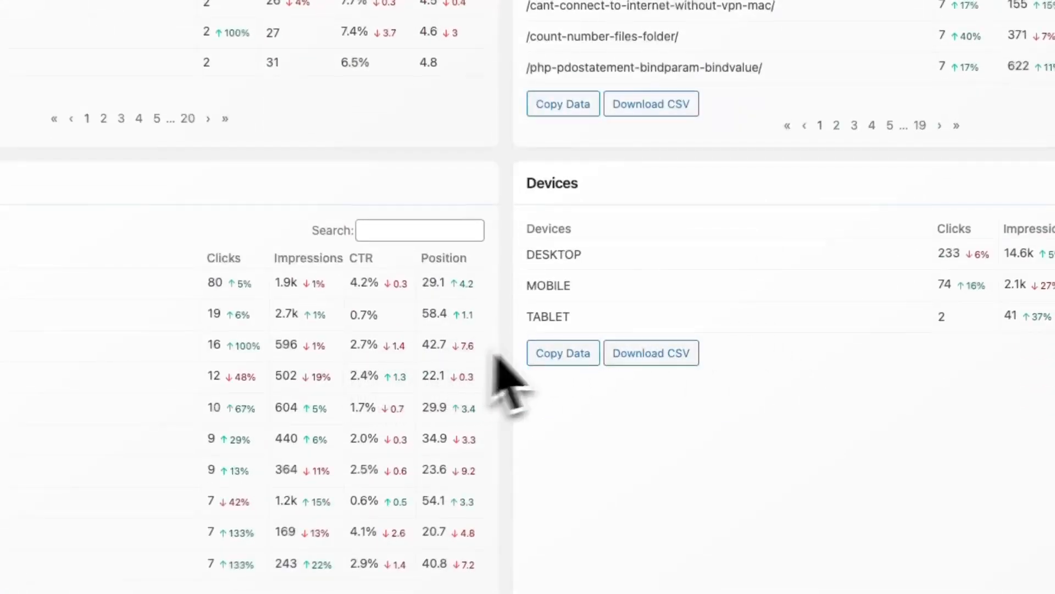
- Scroll through the Top Keywords, Top Countries and Devices tables on the SEO Stats page
{"action": "scroll", "coordinate": [418, 363], "scroll_direction": "up", "scroll_amount": 5}
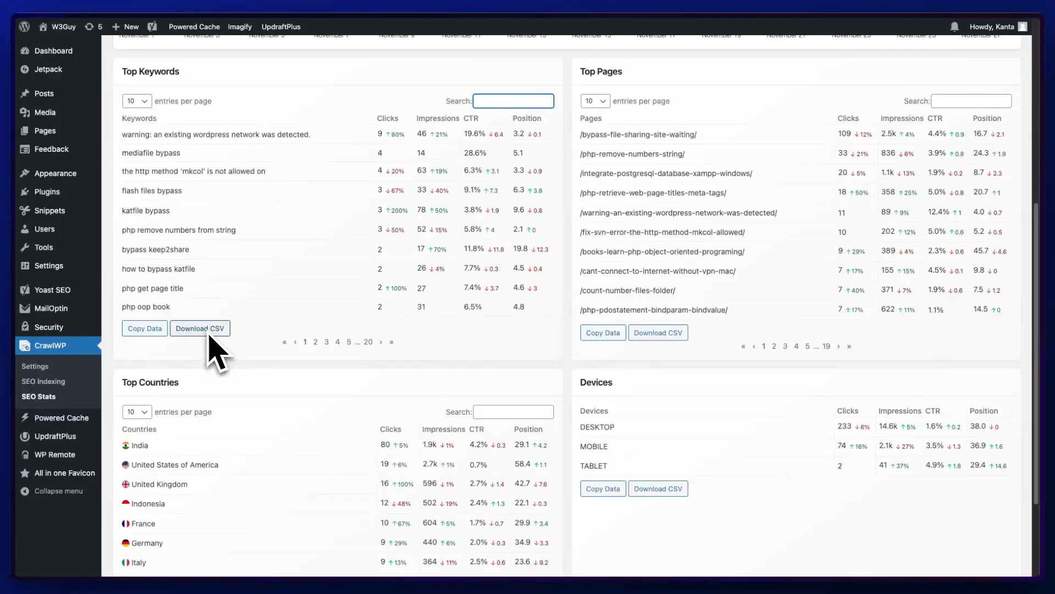
{"action": "scroll", "coordinate": [295, 354], "scroll_direction": "down", "scroll_amount": 3}
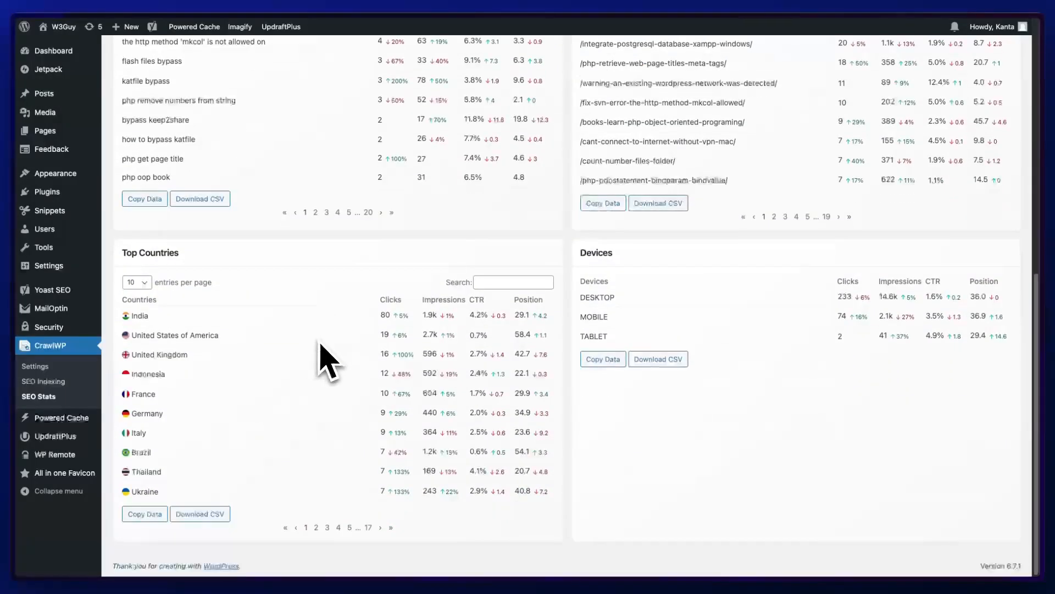
{"action": "scroll", "coordinate": [329, 363], "scroll_direction": "up", "scroll_amount": 10}
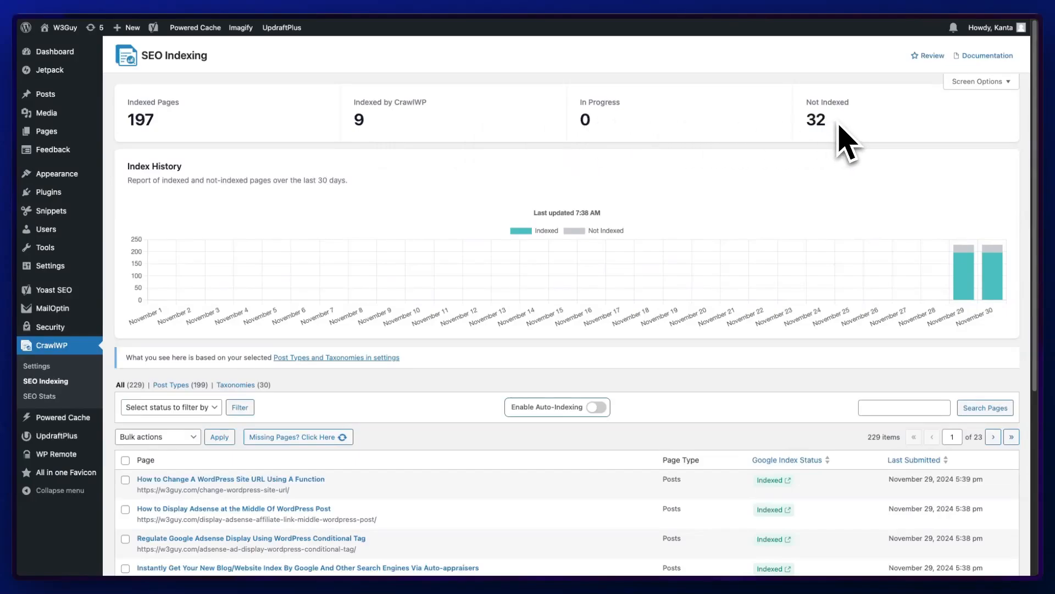
- Open the Google Search Console URL inspection report for a Not indexed page in the SEO Indexing list and examine it
{"action": "scroll", "coordinate": [510, 206], "scroll_direction": "down", "scroll_amount": 5}
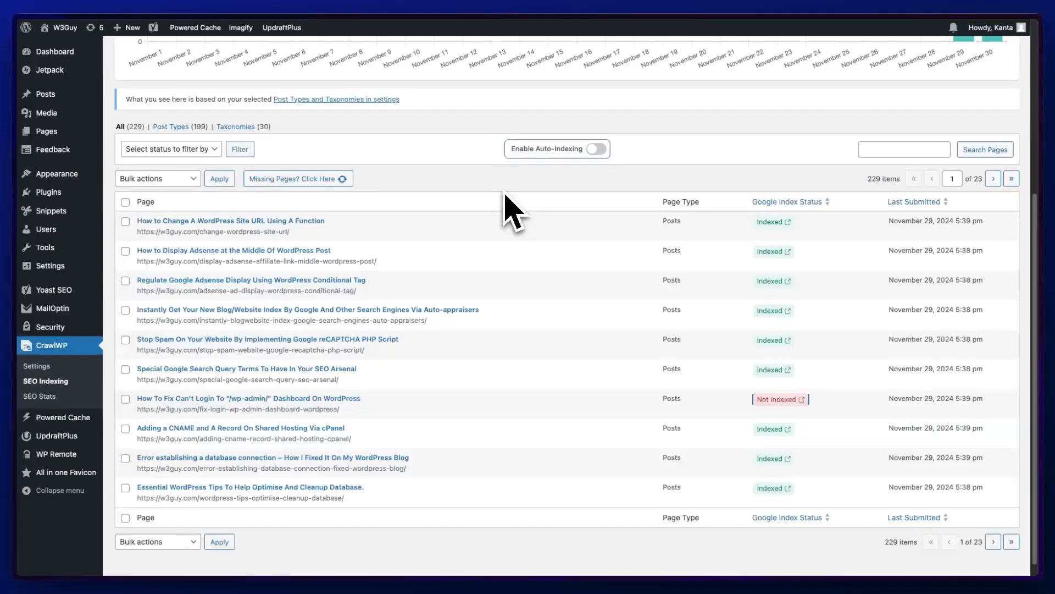
{"action": "mouse_move", "coordinate": [779, 401]}
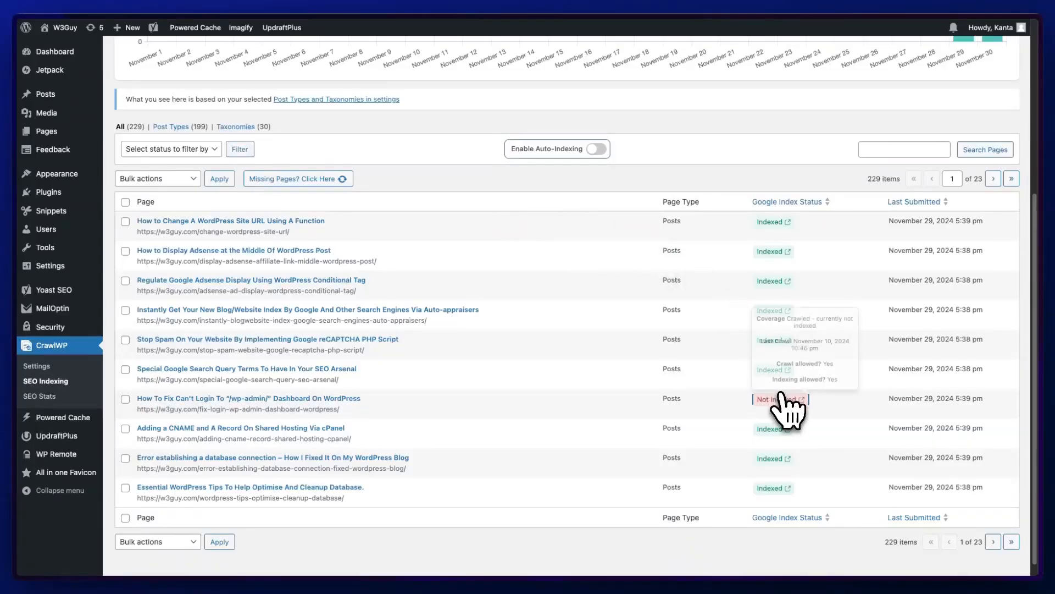
{"action": "left_click", "coordinate": [680, 362]}
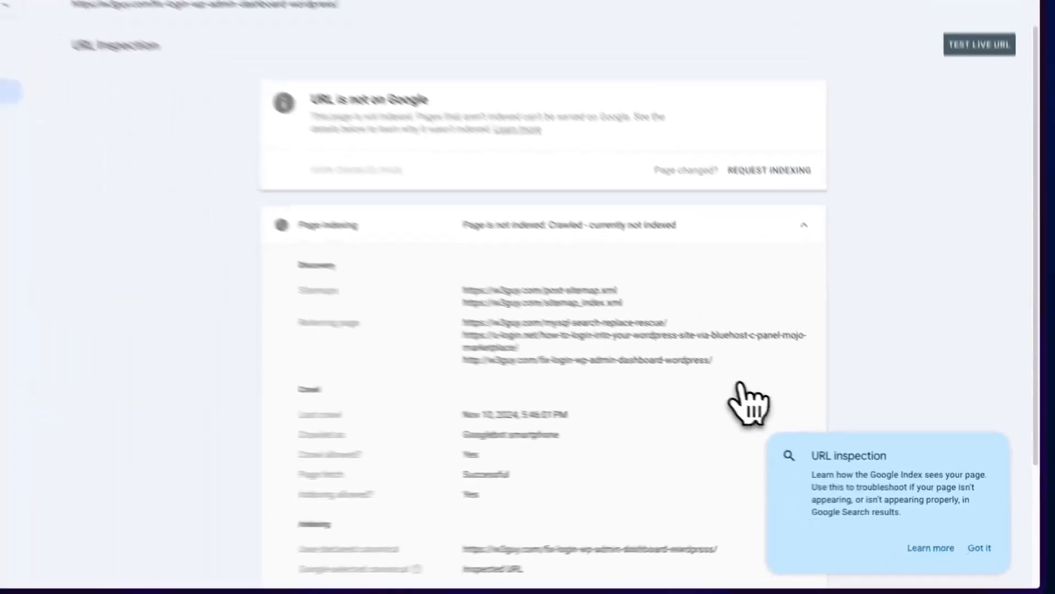
{"action": "scroll", "coordinate": [667, 407], "scroll_direction": "down", "scroll_amount": 3}
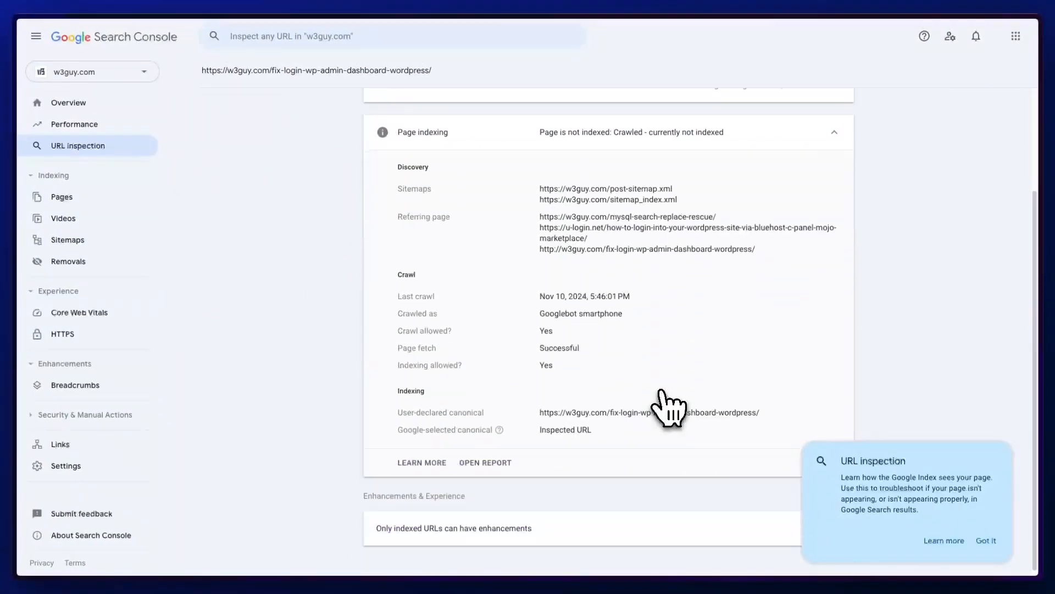
{"action": "scroll", "coordinate": [668, 407], "scroll_direction": "up", "scroll_amount": 3}
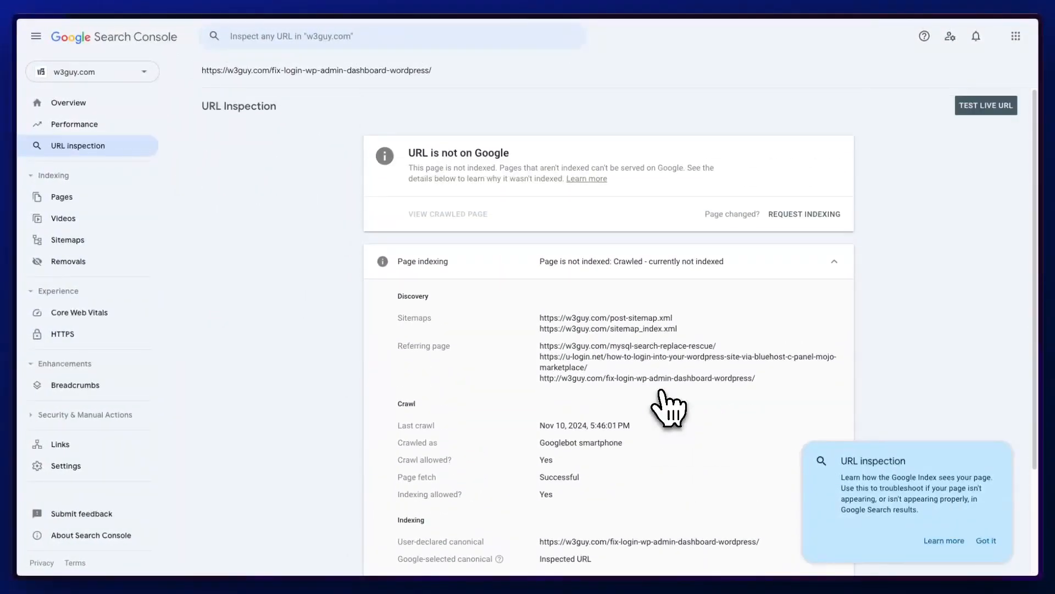